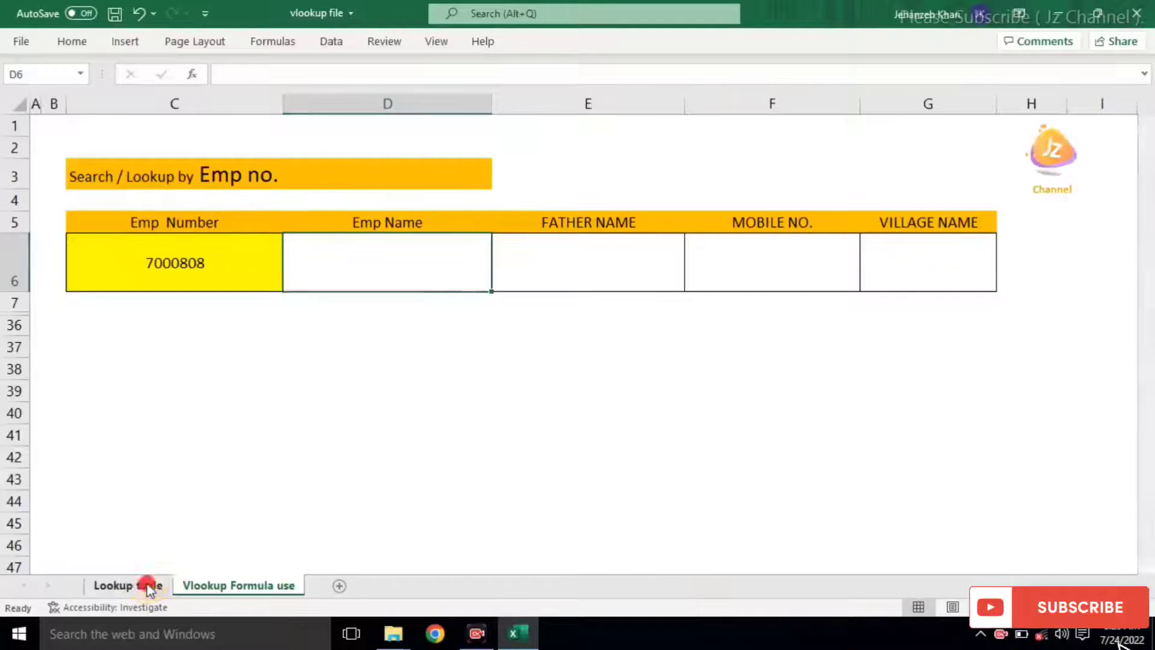
left_click(150, 587)
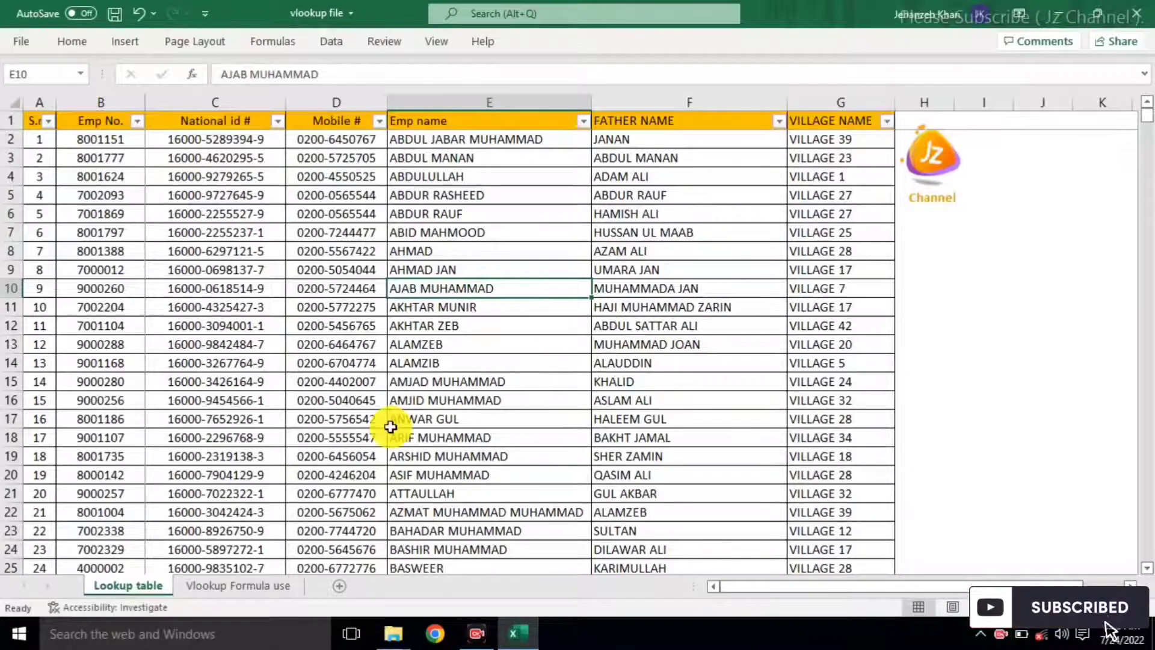
left_click(249, 593)
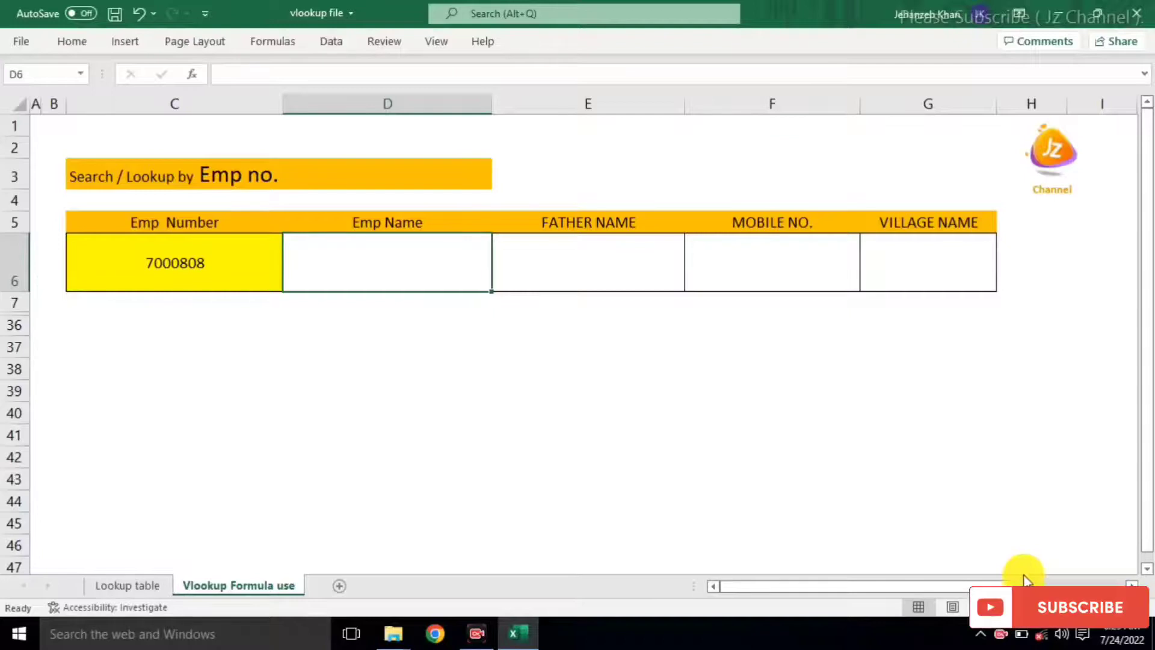
scroll(584, 344, "up", 3)
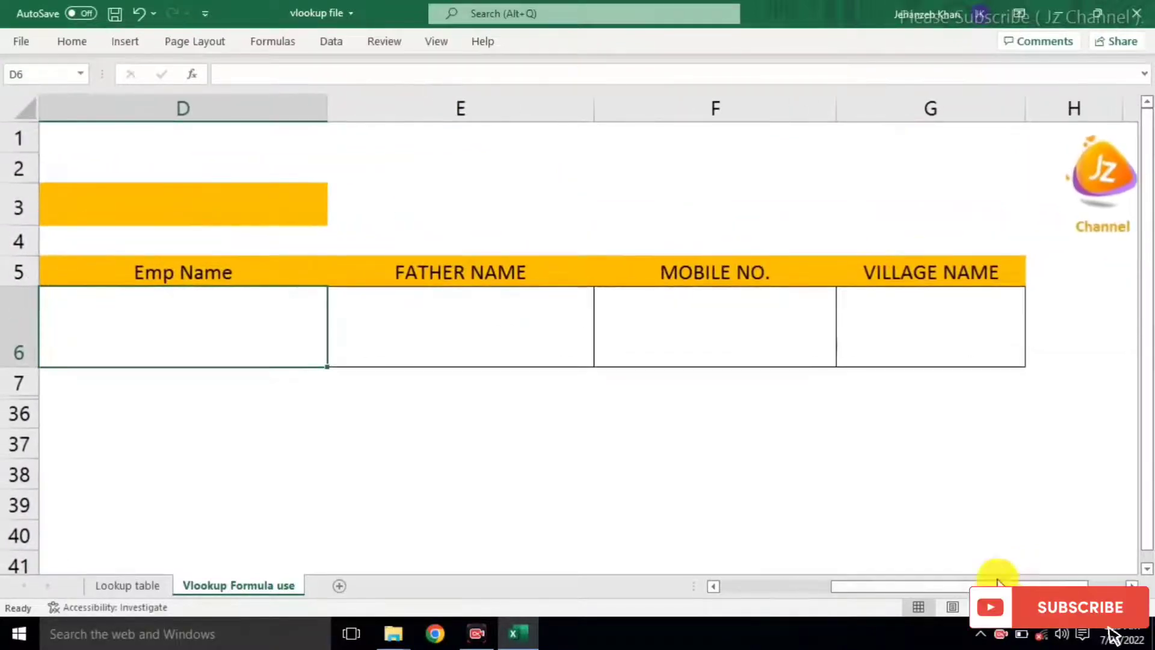
Step: Start a VLOOKUP in D6 that uses the Emp Number in C6 as the lookup value
left_click(775, 588)
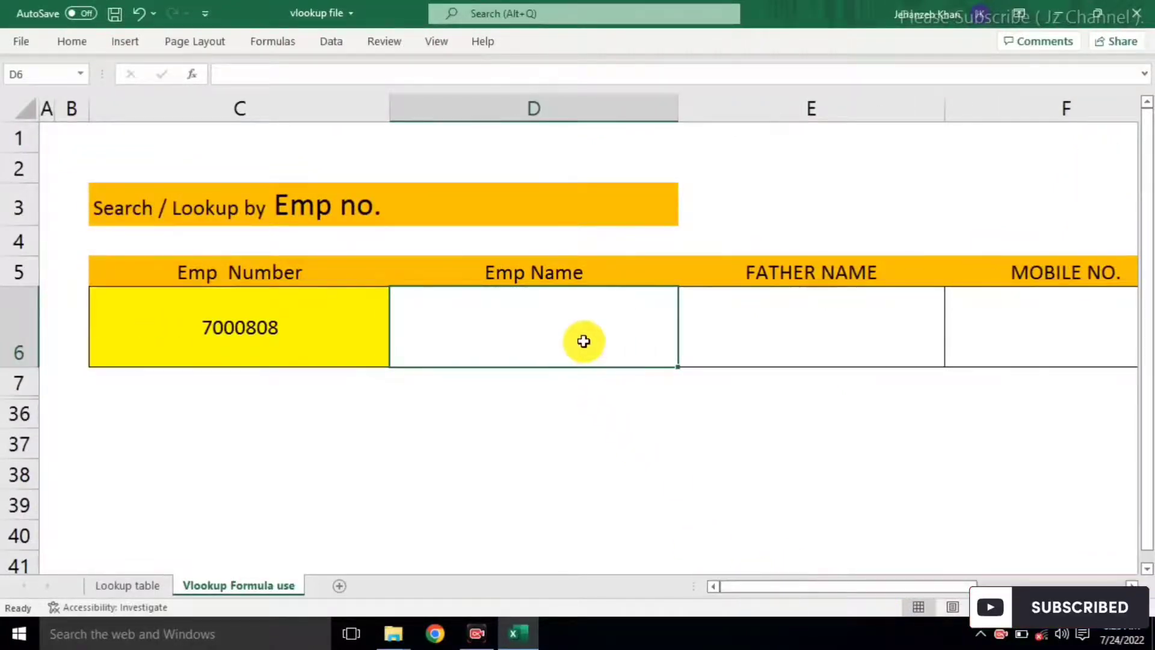
type("=")
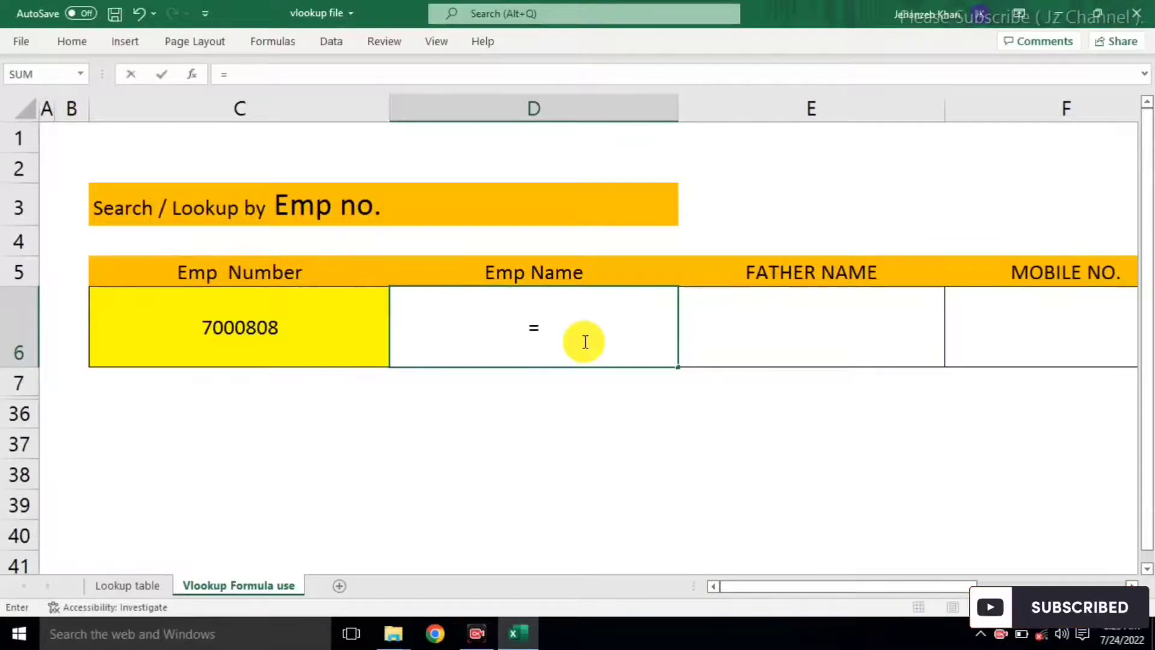
type("vloo")
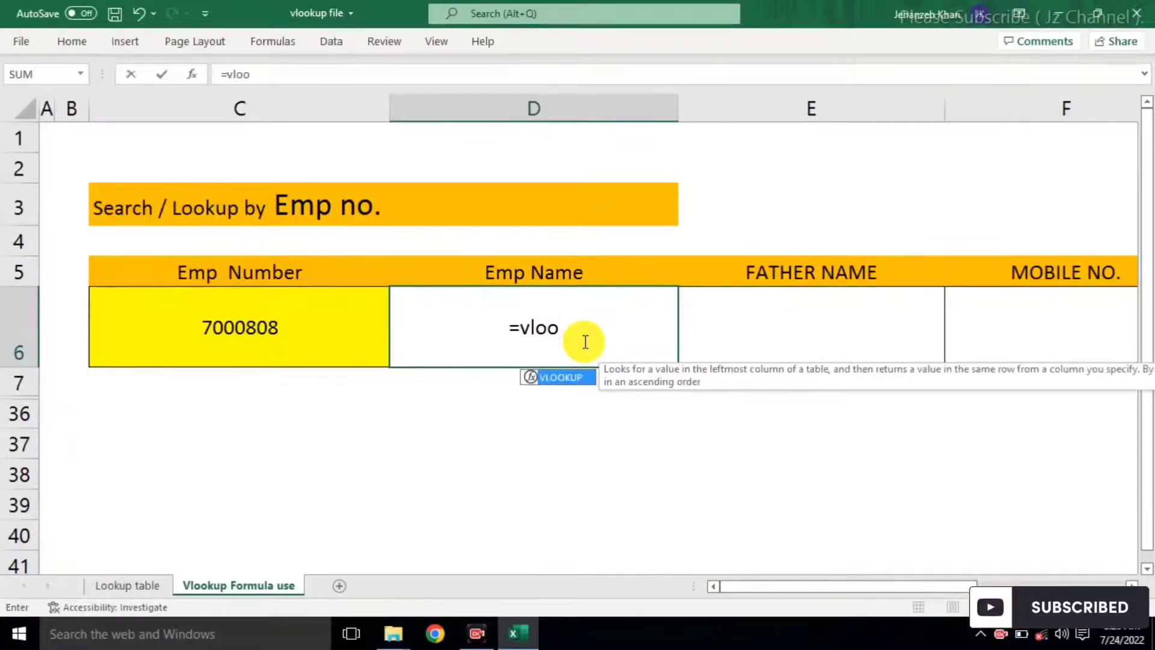
double_click(562, 376)
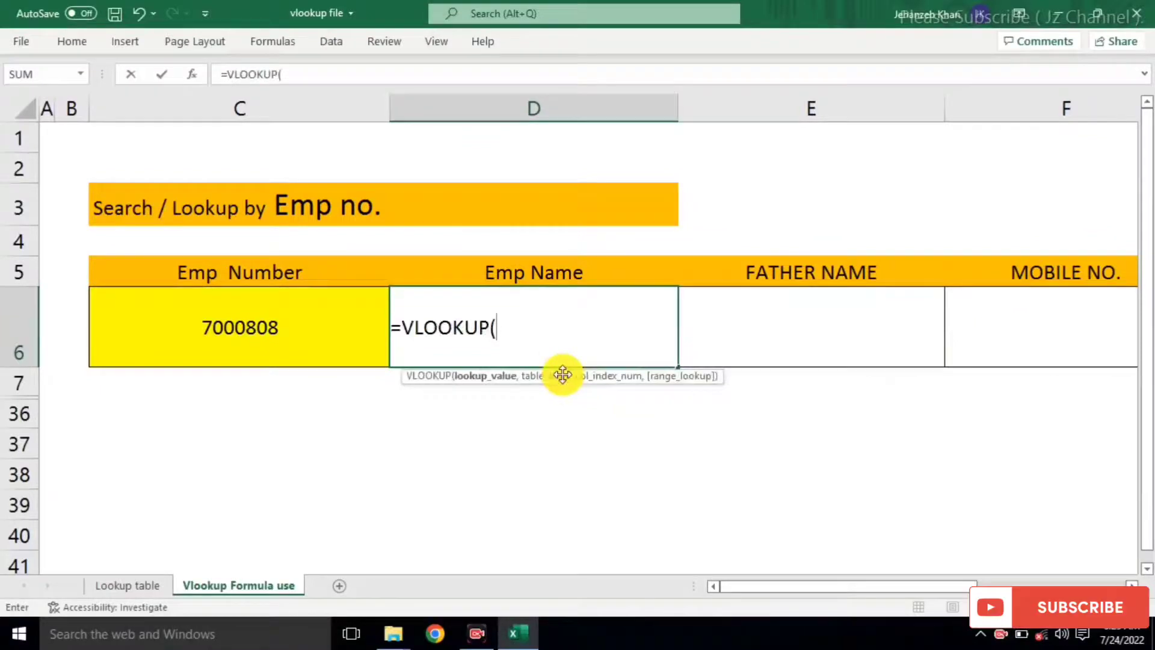
left_click(335, 320)
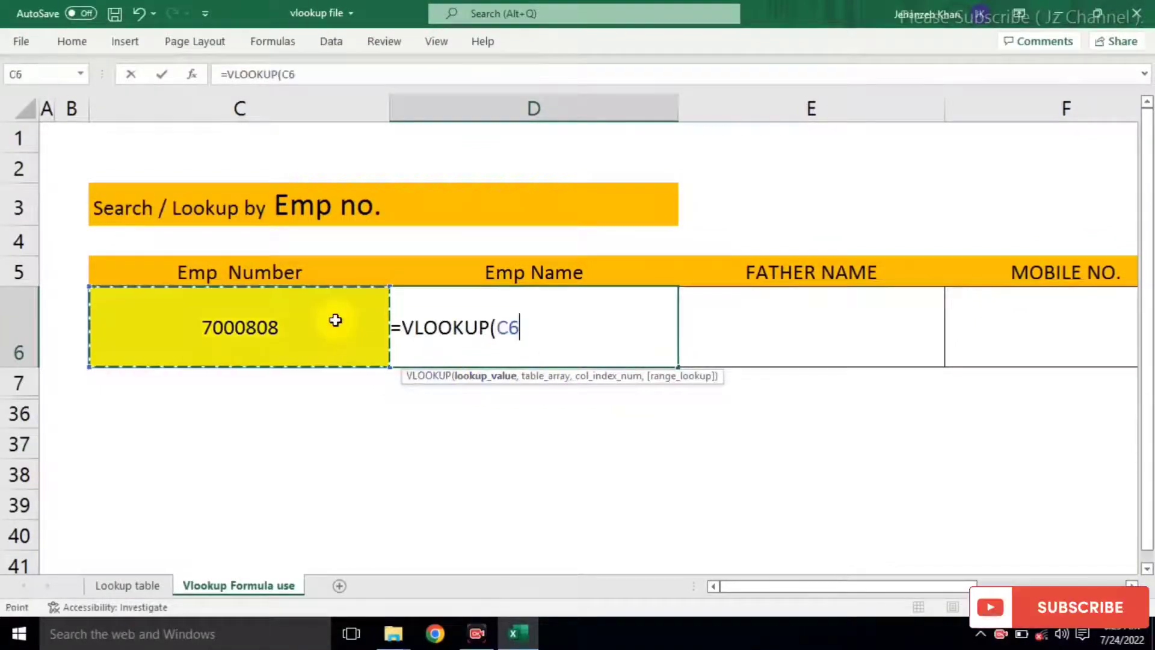
type(",")
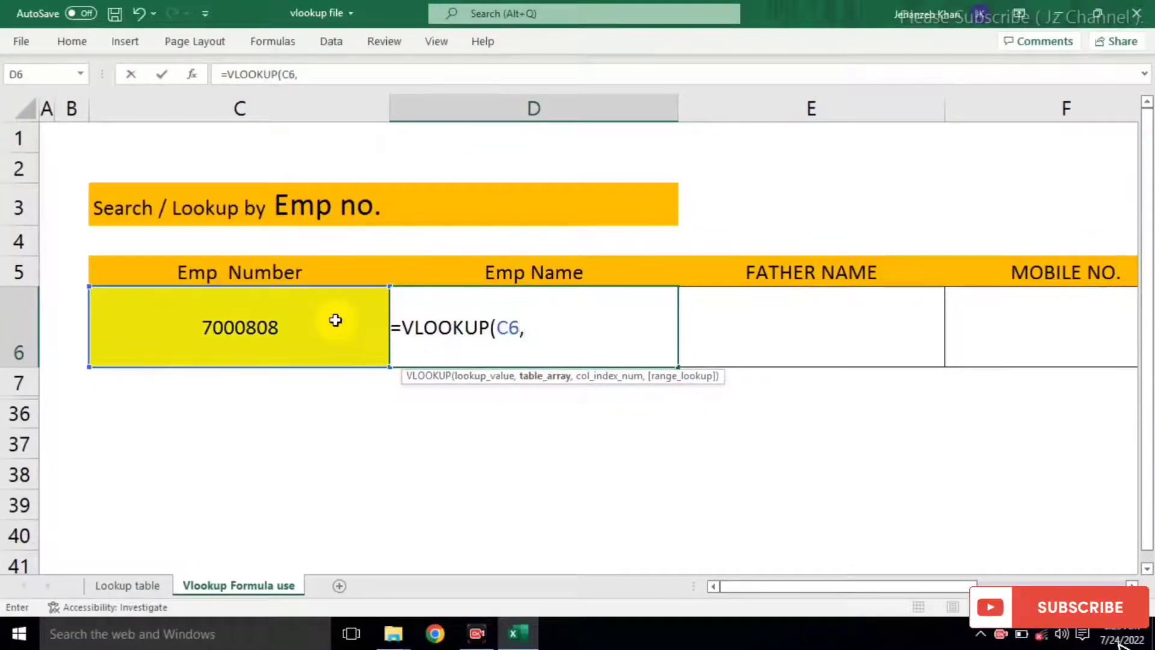
left_click(145, 582)
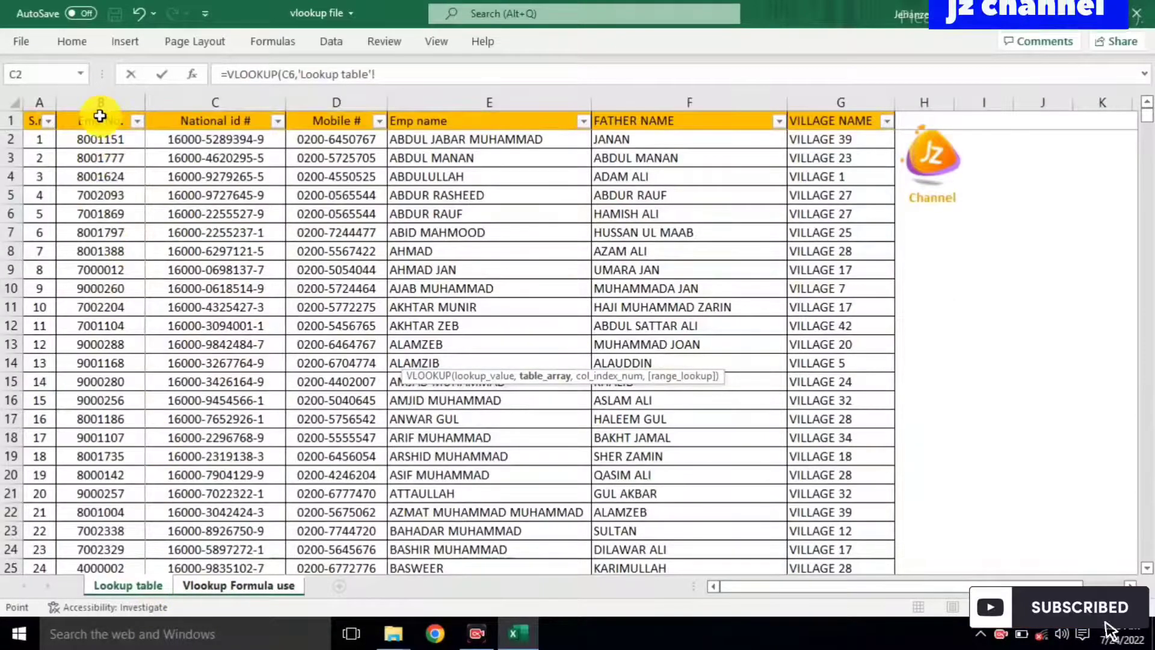
left_click_drag(100, 116, 99, 116)
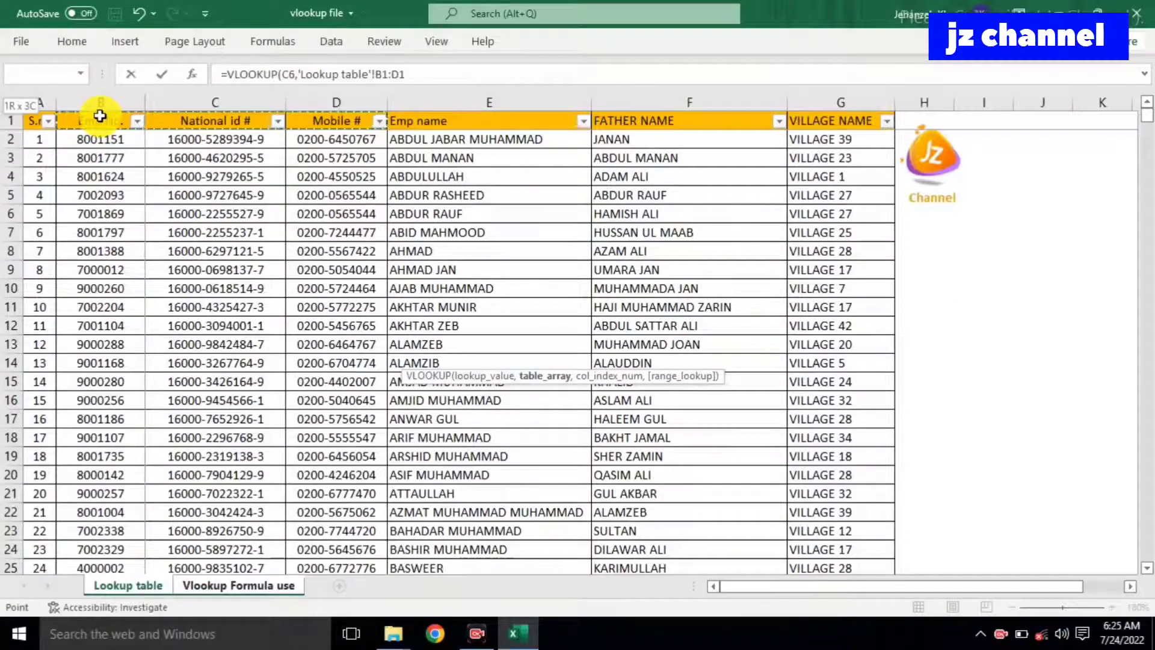
key("shift+Right")
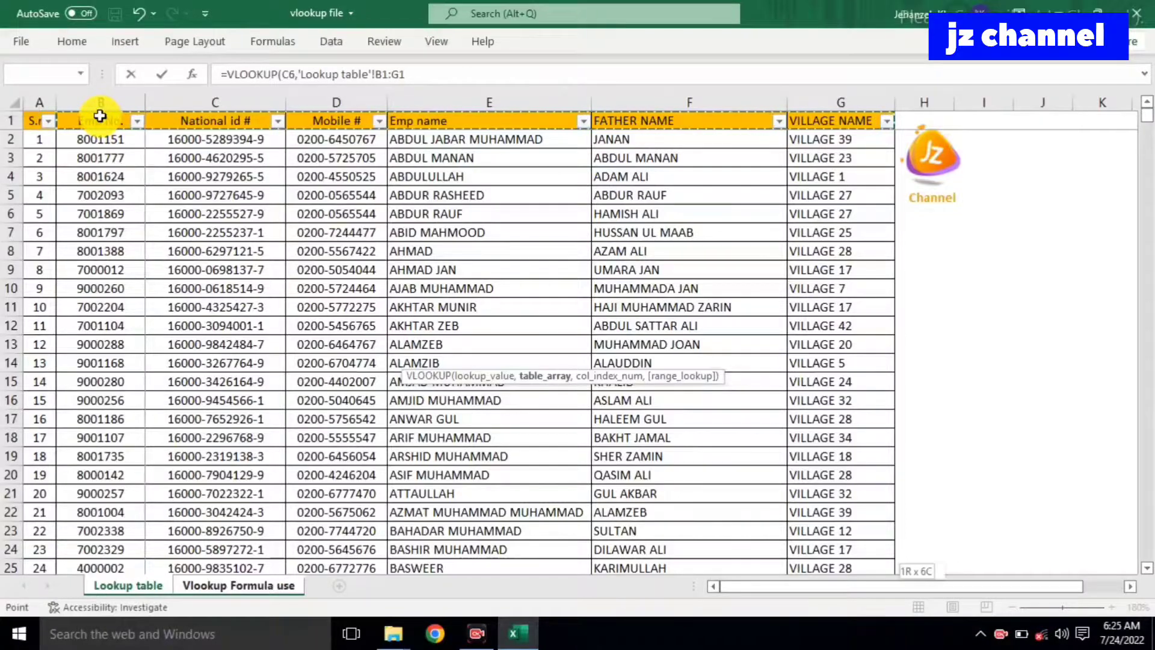
key("ctrl+shift+Down")
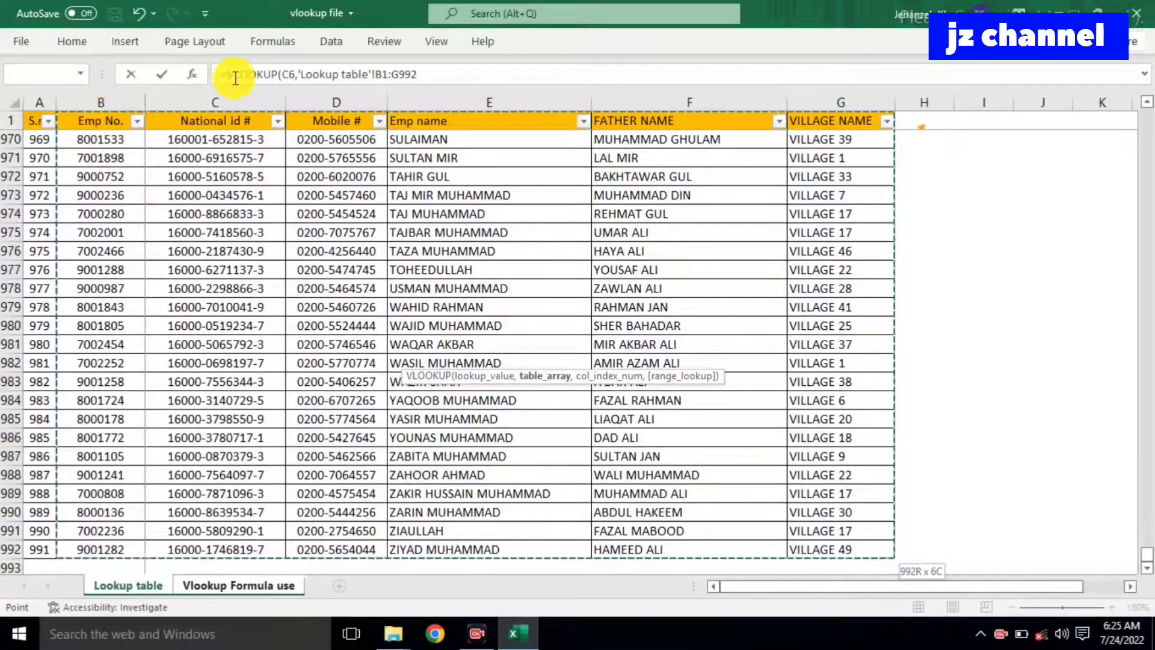
left_click(431, 71)
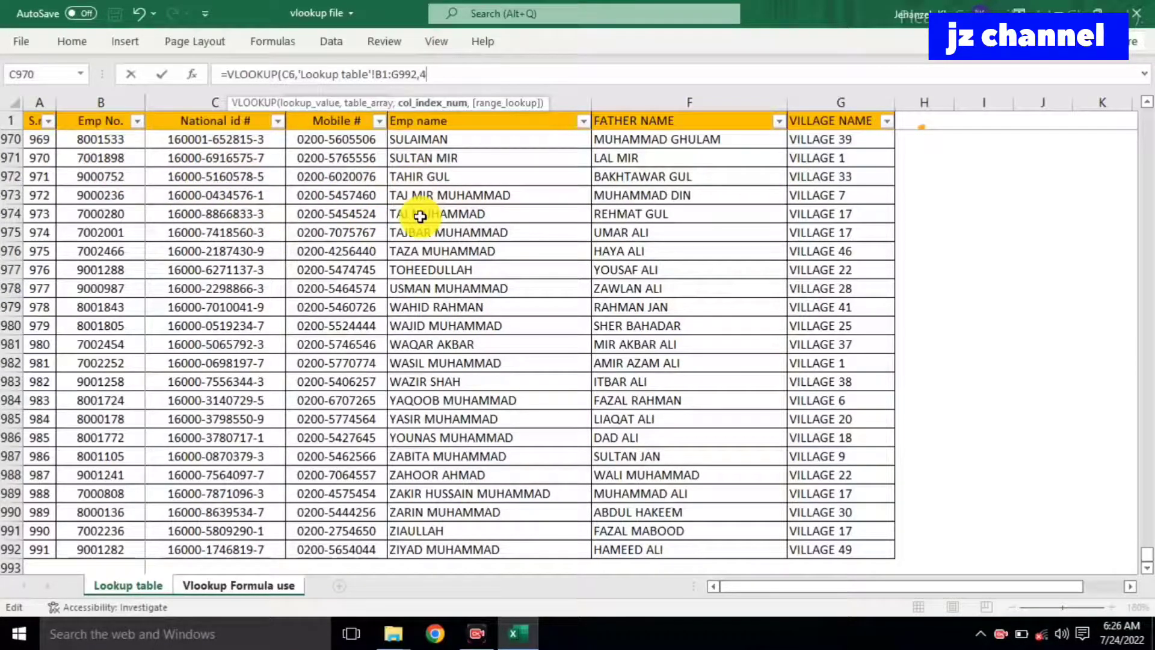
type(",")
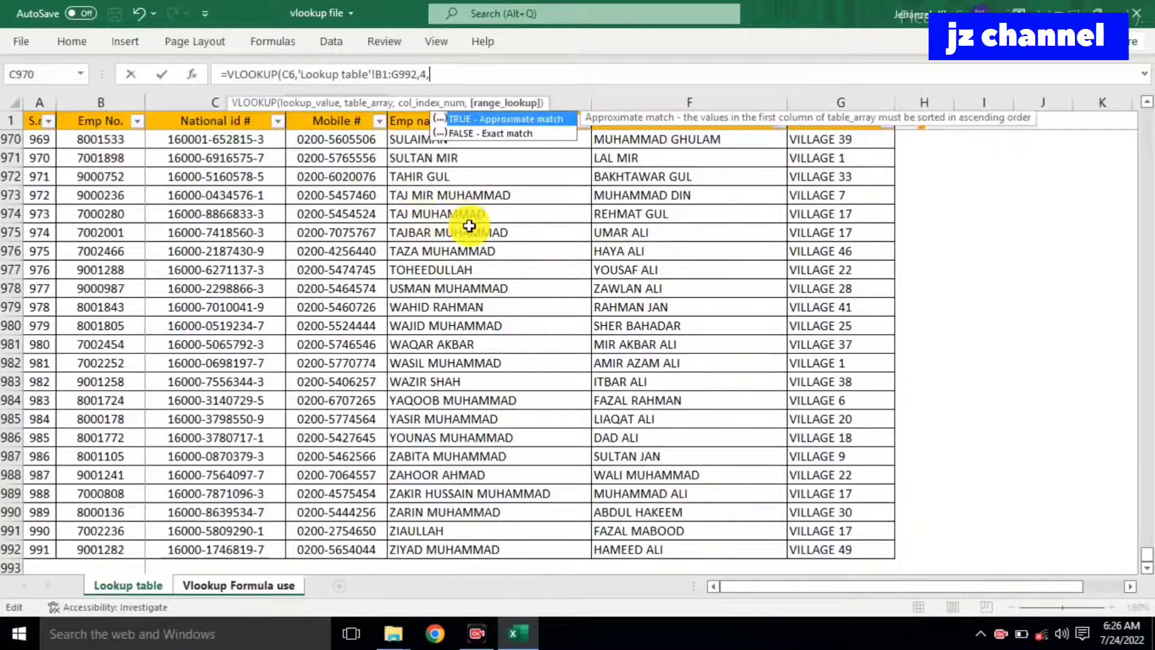
double_click(498, 131)
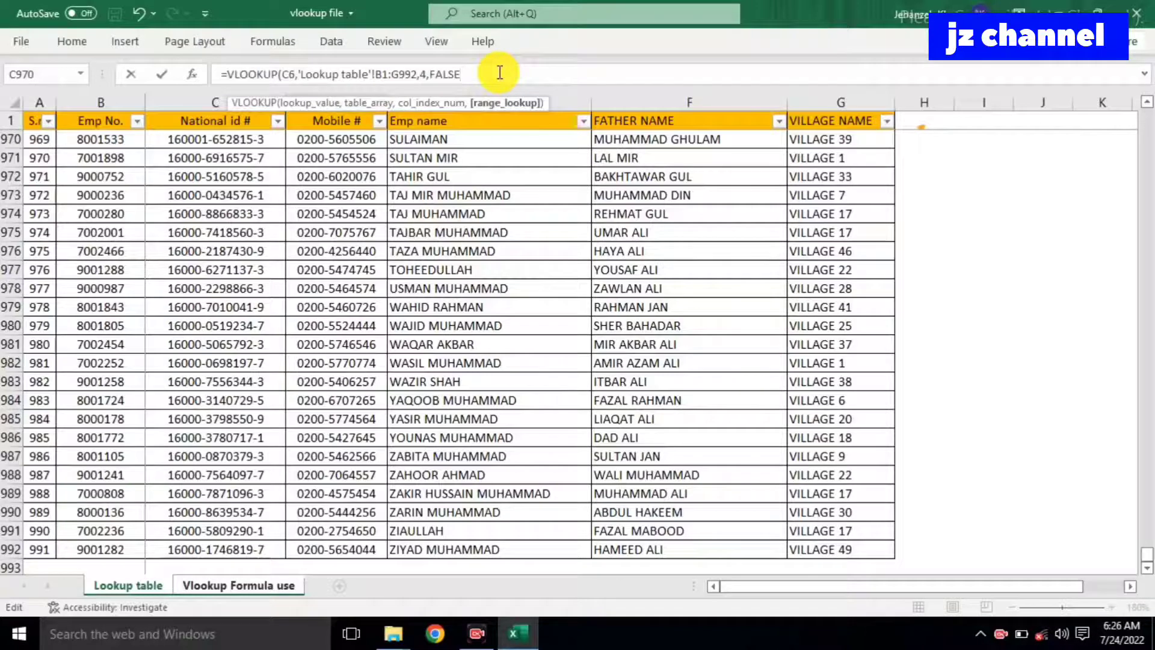
type(")")
key("Return")
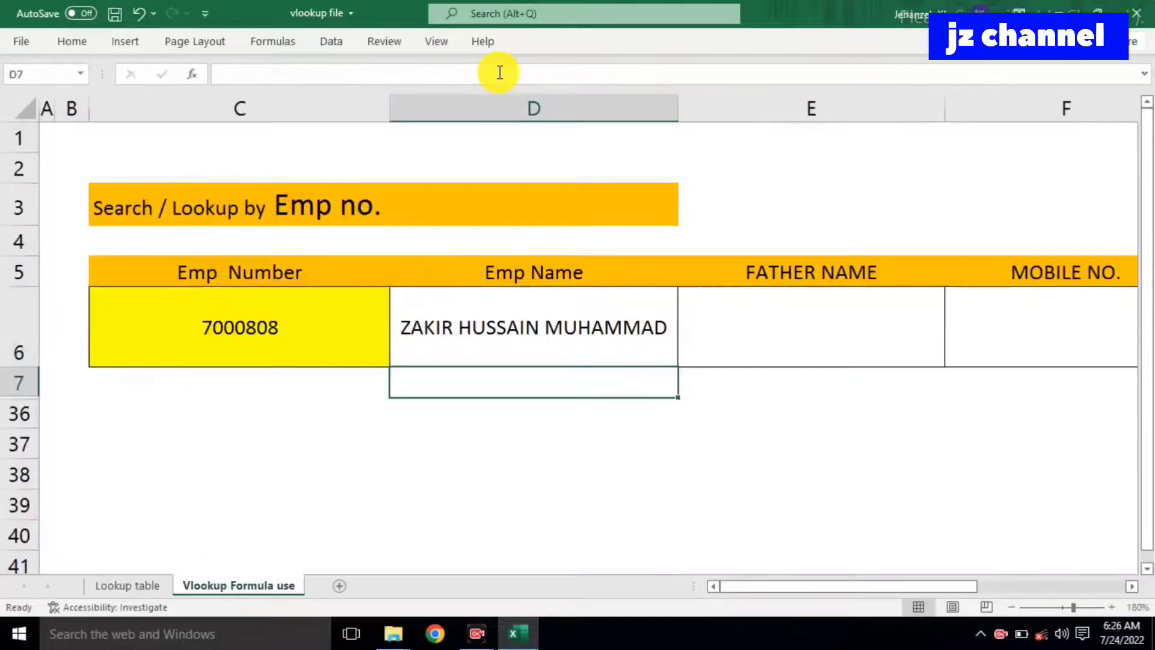
left_click(575, 325)
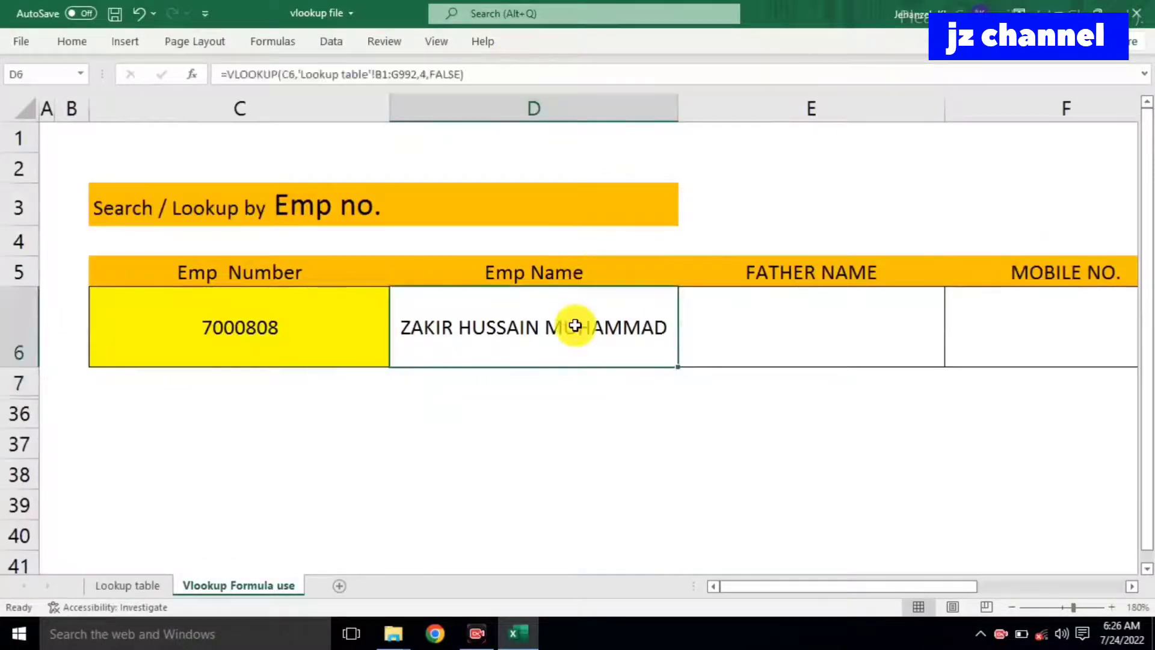
left_click(742, 323)
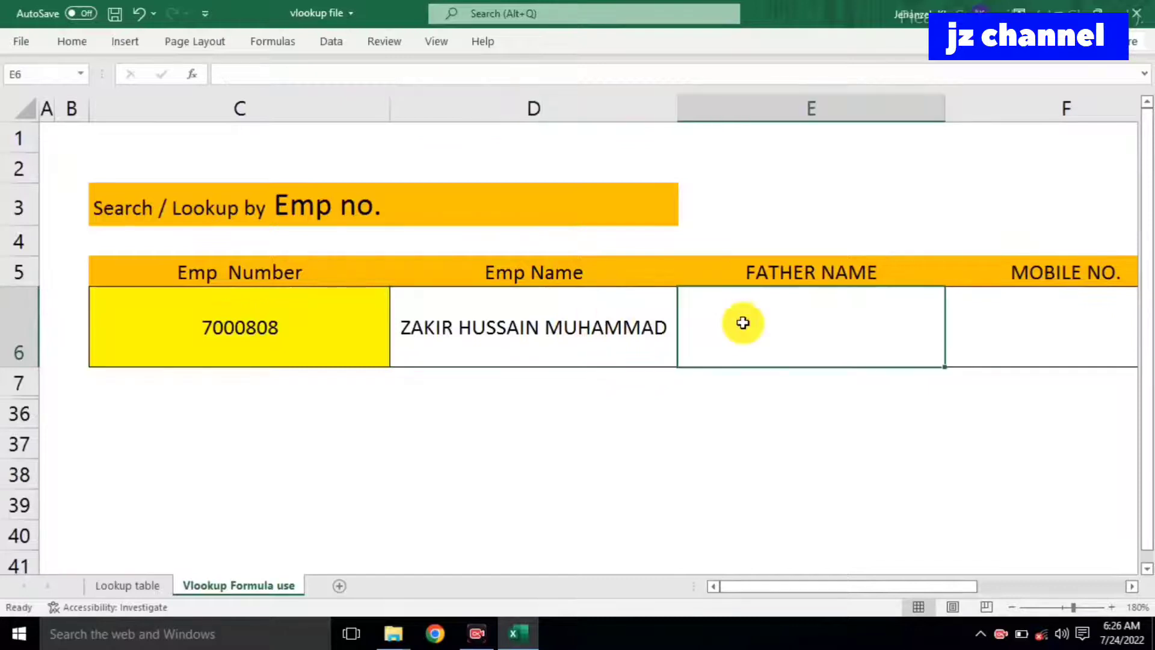
type("=")
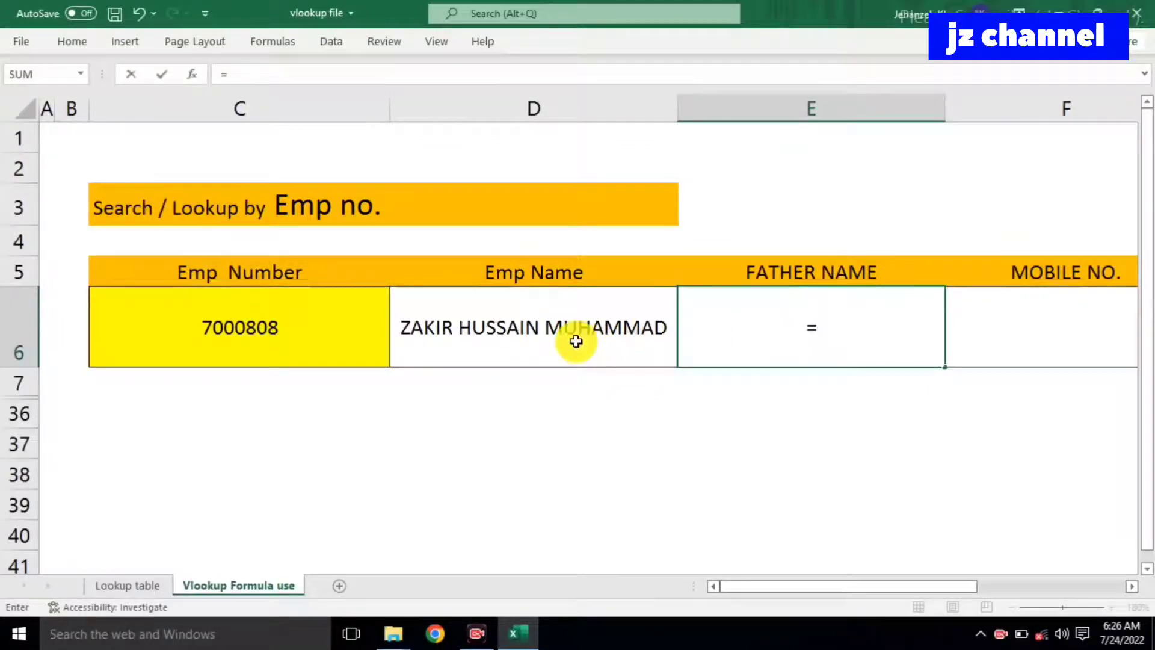
type("vlook")
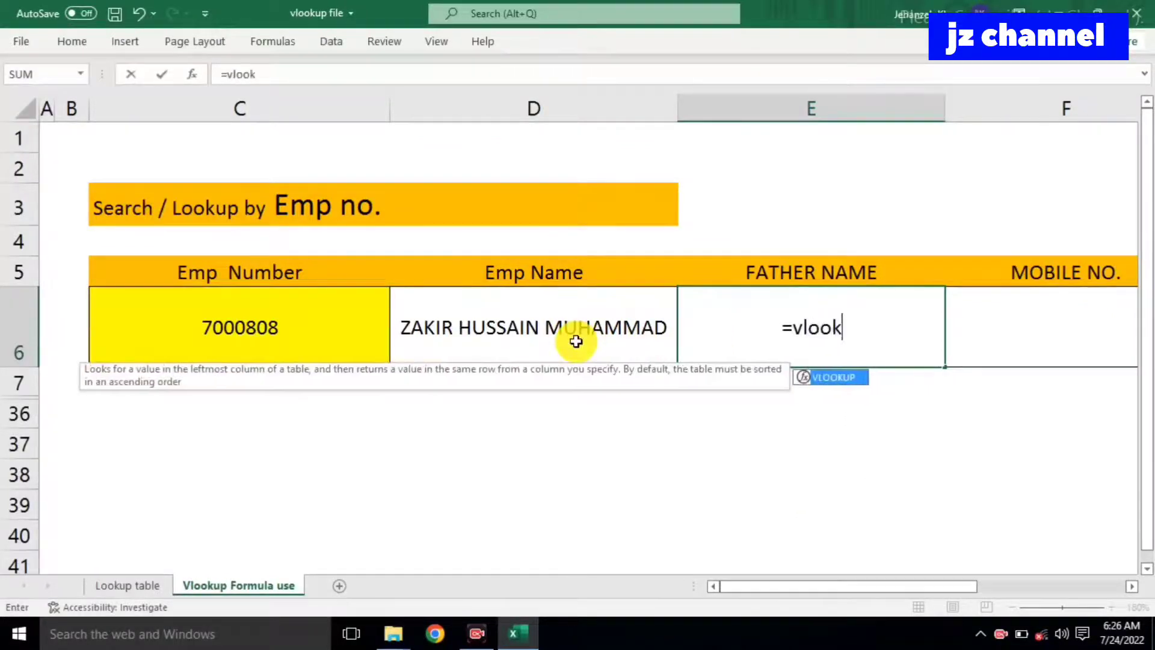
type("up")
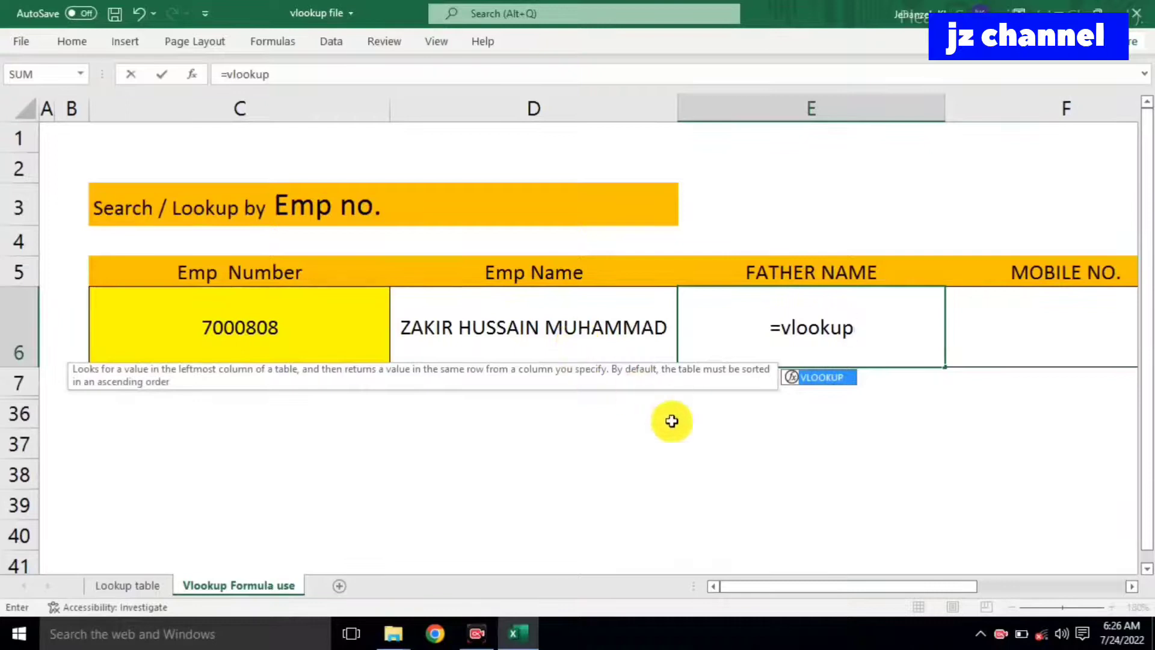
double_click(821, 377)
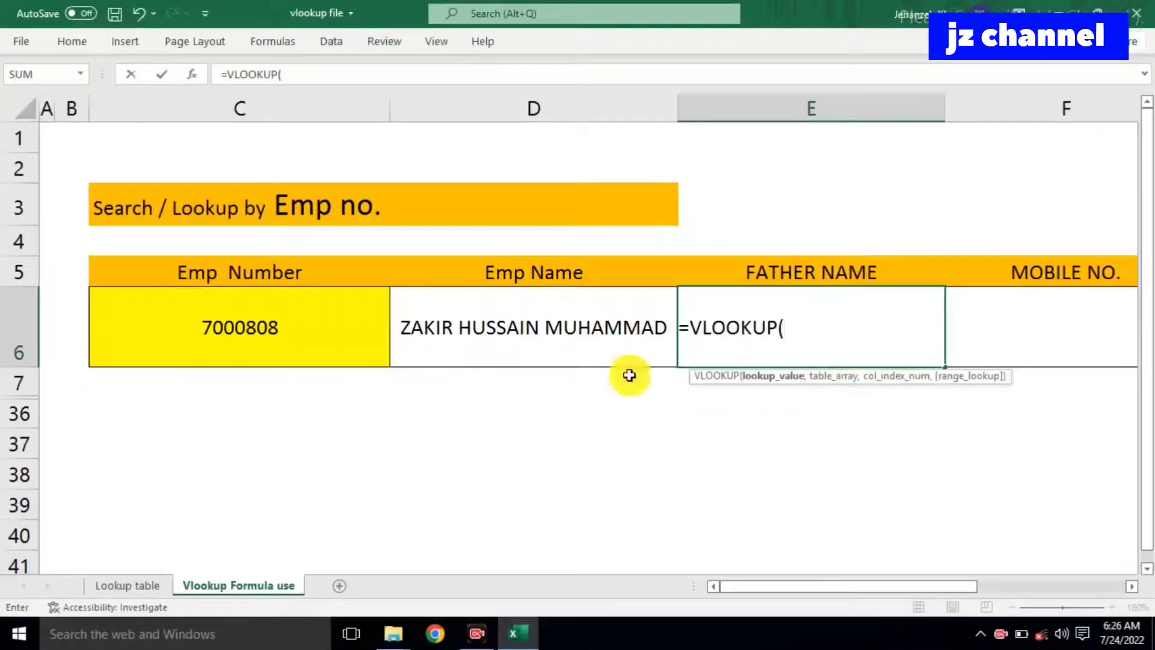
left_click(312, 350)
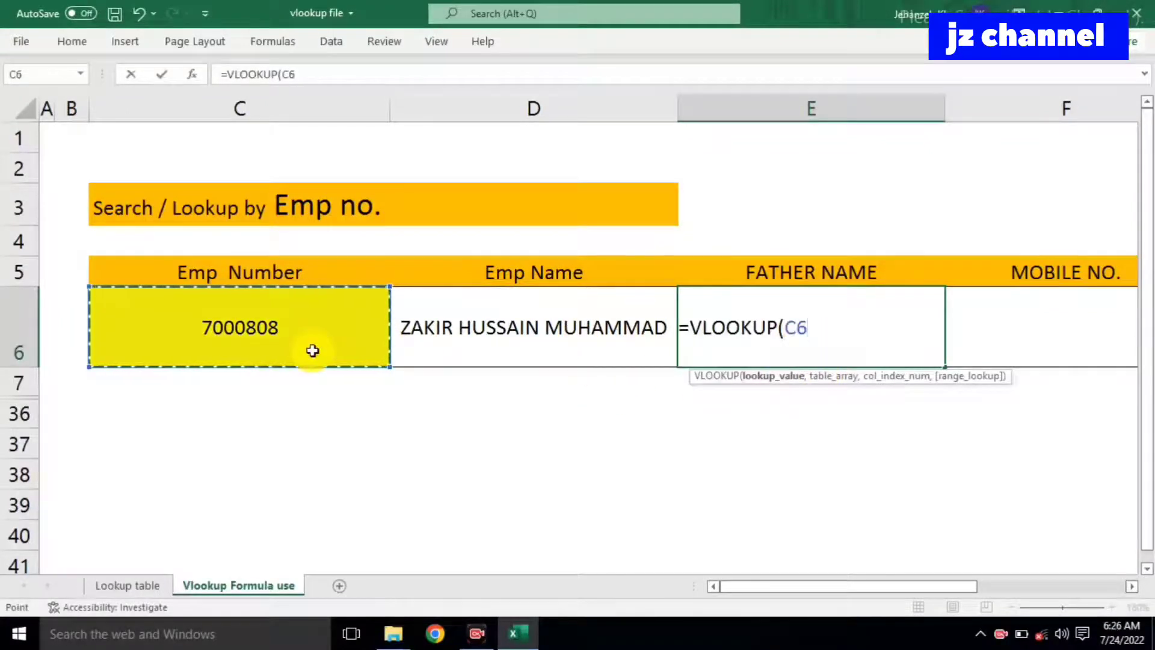
type(",")
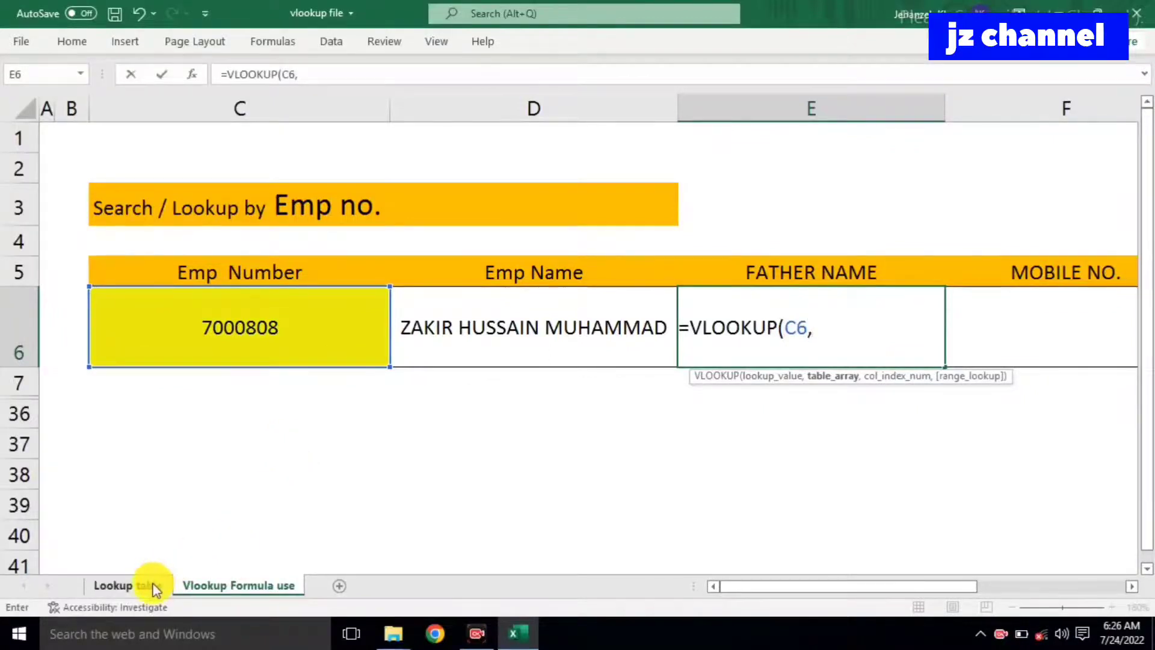
left_click(155, 590)
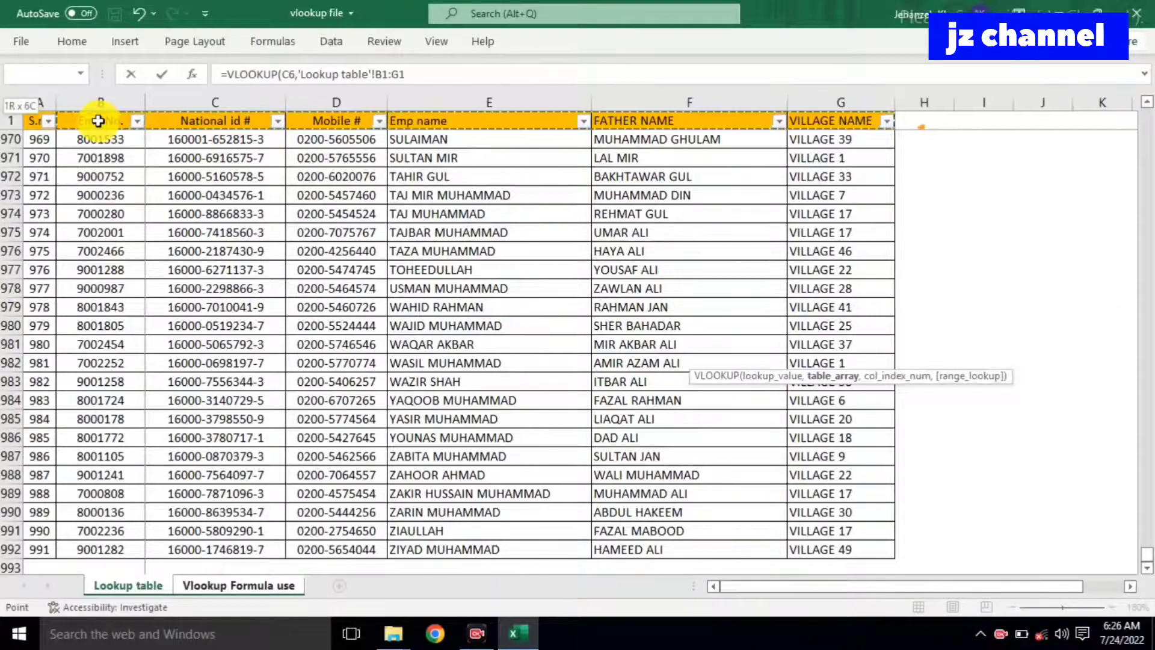
key("ctrl+shift+Down")
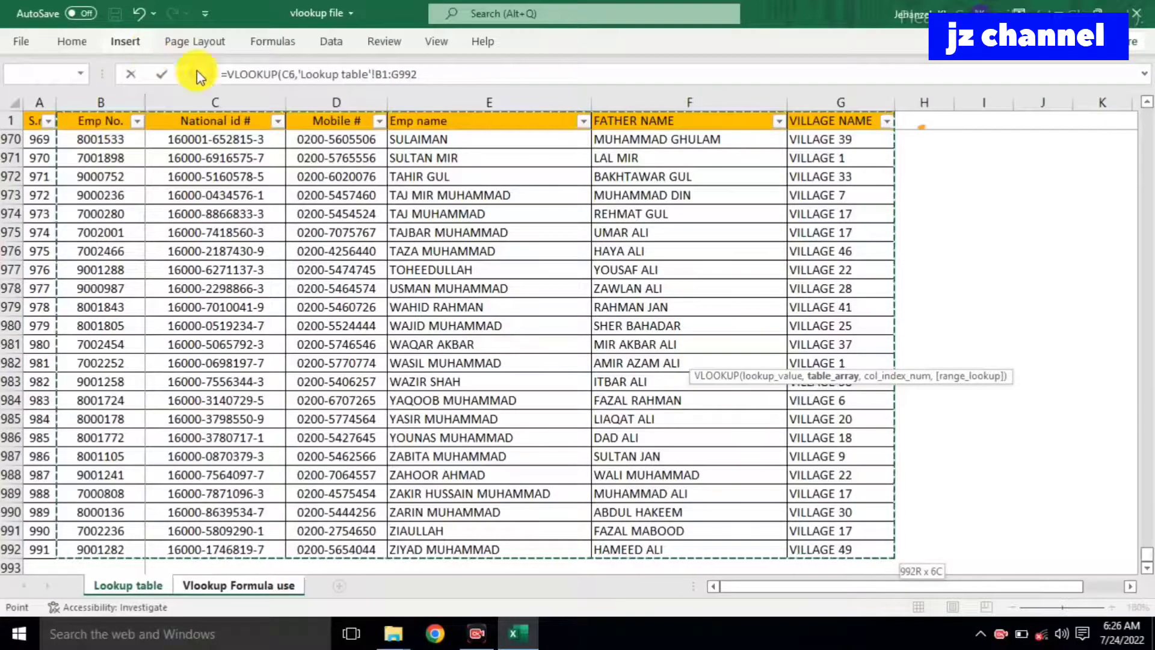
left_click(439, 71)
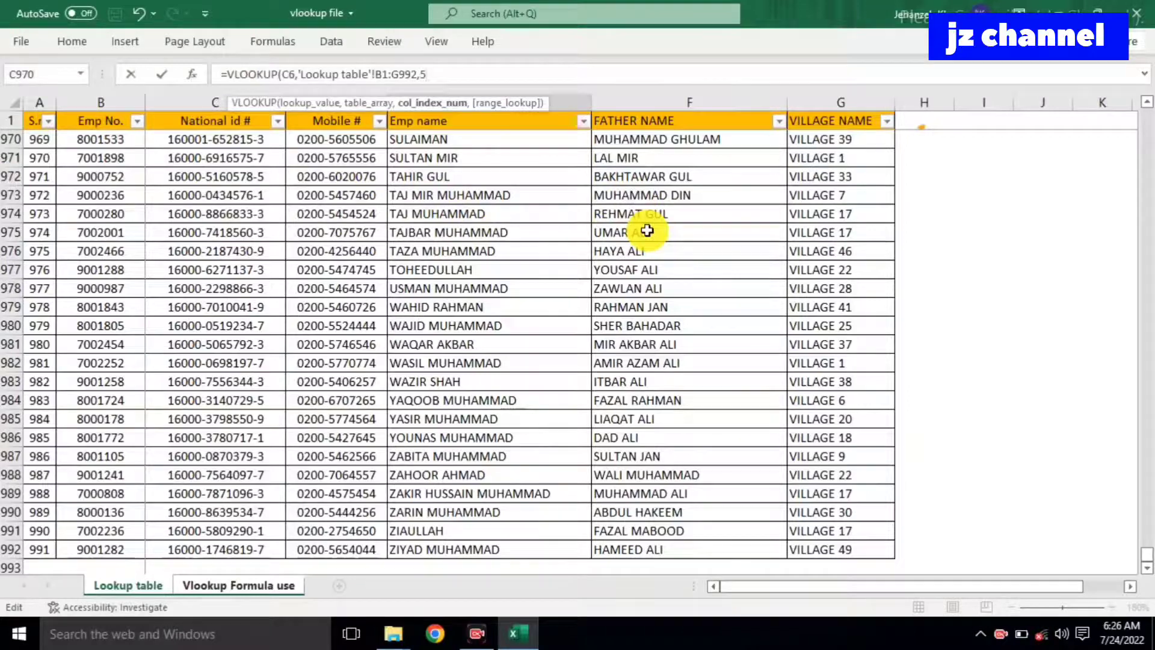
type(",")
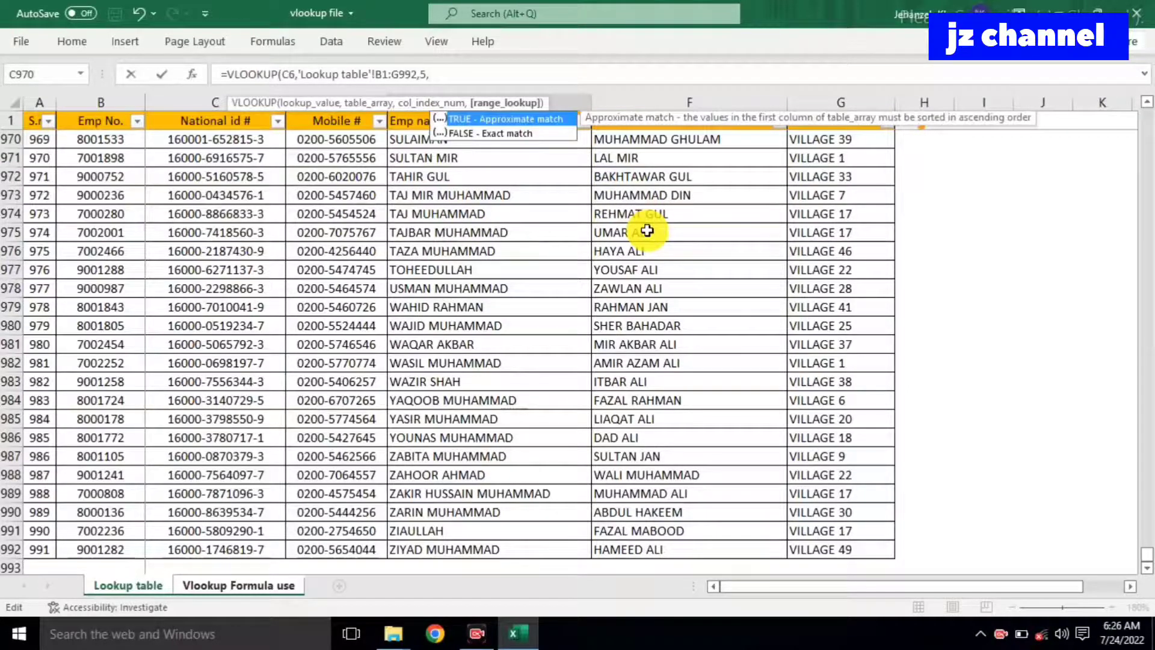
double_click(528, 132)
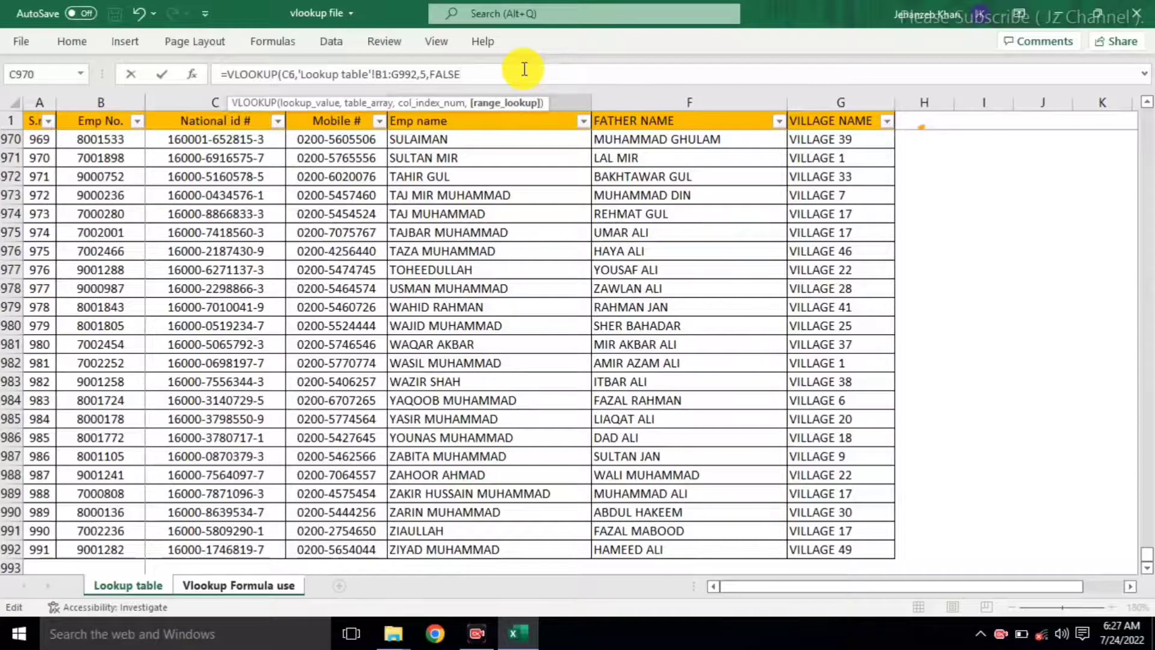
type(")")
key("Return")
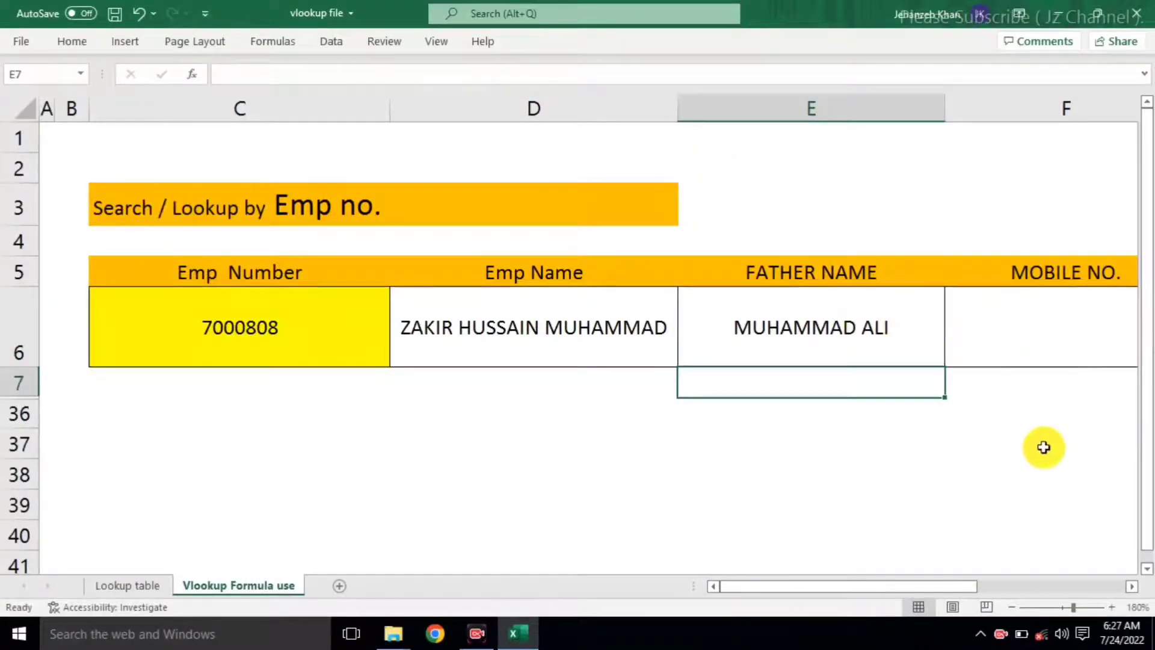
Step: Zoom the sheet out to 130% so the table through VILLAGE NAME fits on screen
left_click(1015, 608)
left_click(1015, 608)
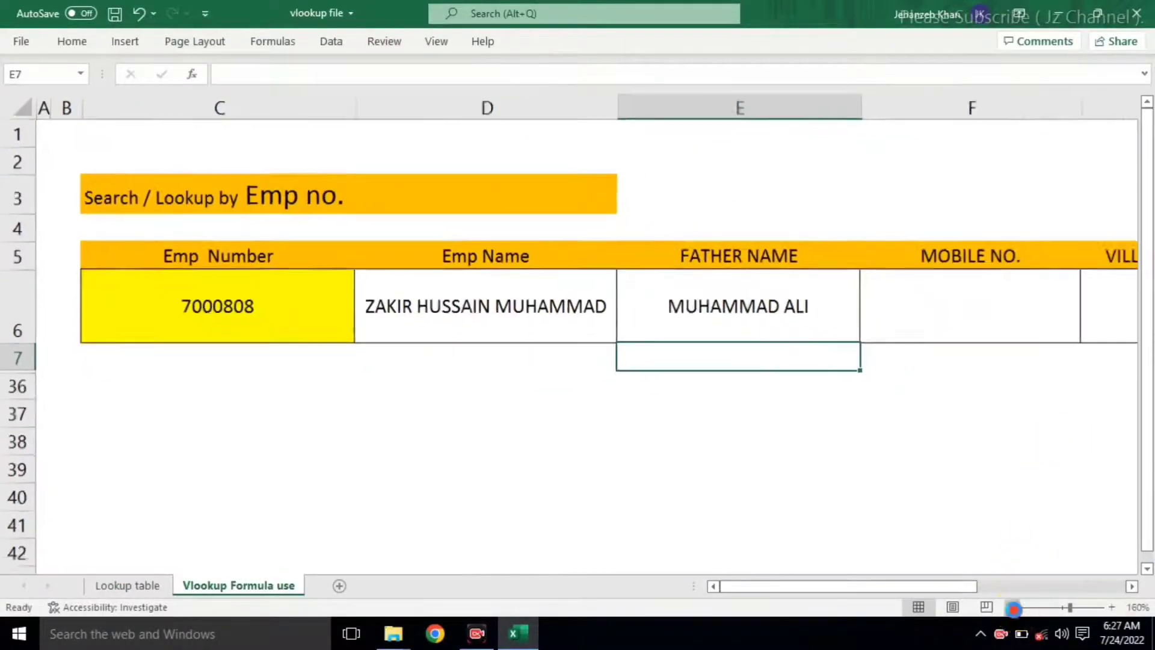
left_click(1015, 607)
left_click(1015, 607)
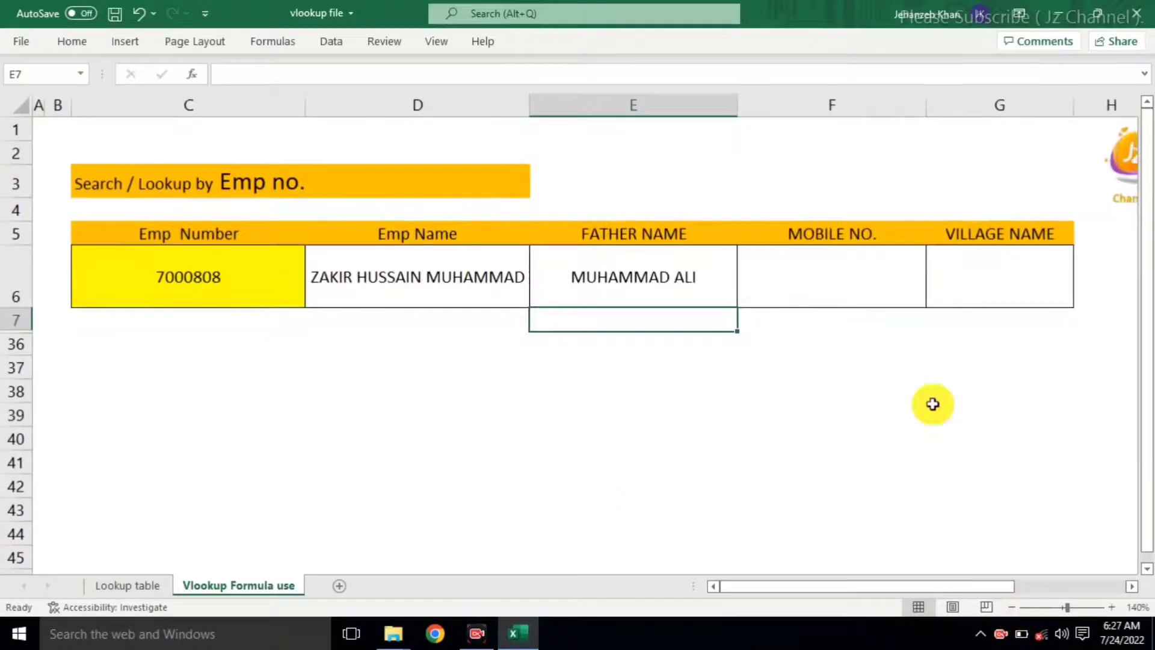
left_click(1010, 608)
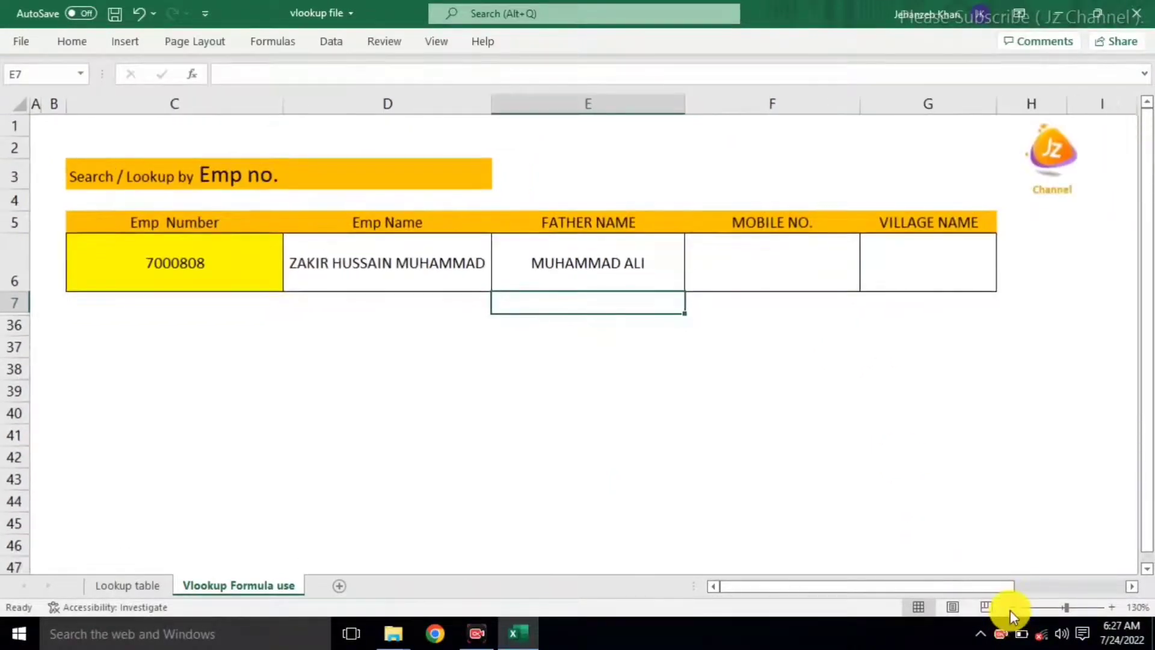
left_click(786, 254)
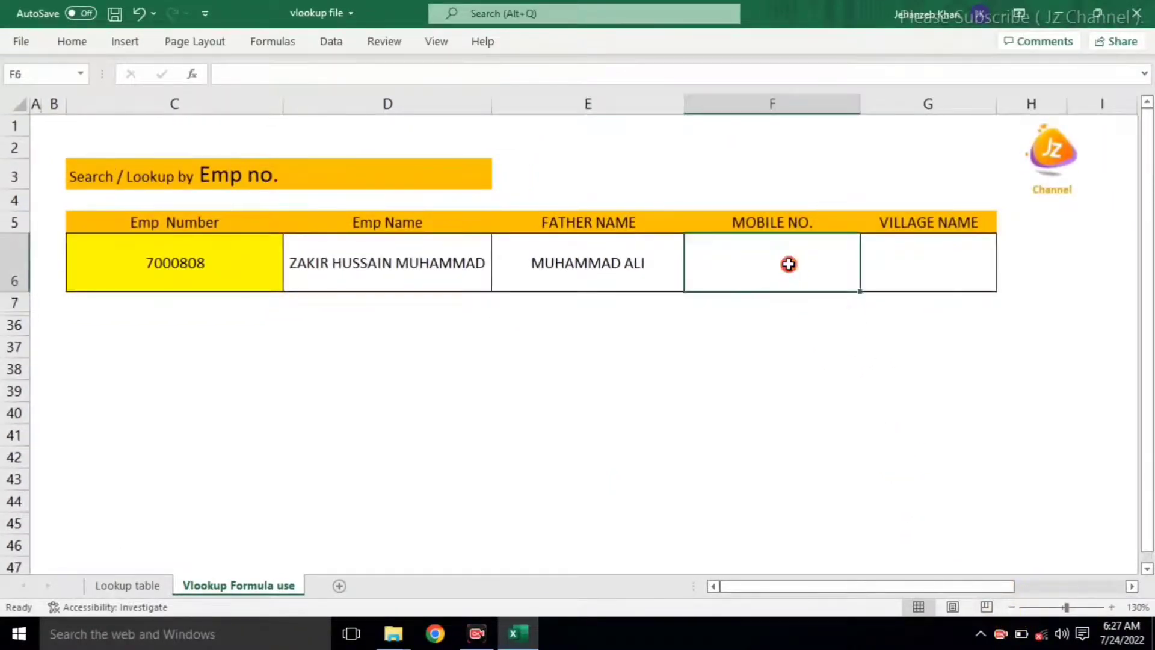
left_click(666, 252)
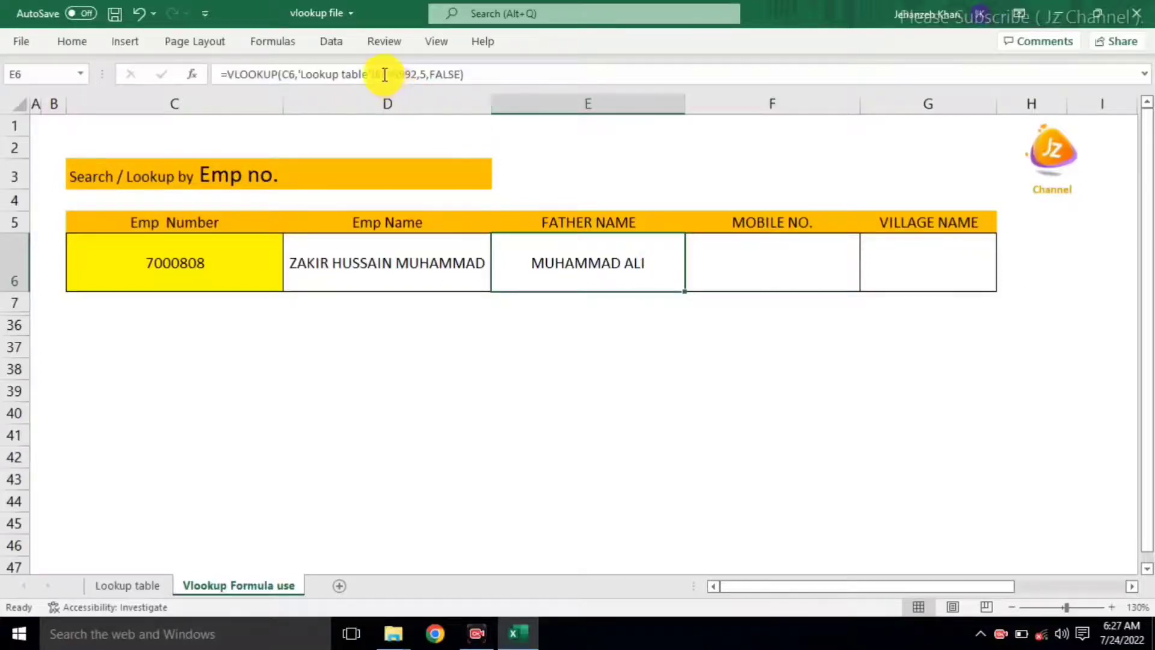
Step: Make E6's references absolute: $C$6 and 'Lookup table'!$B$1:$G$992
left_click(289, 74)
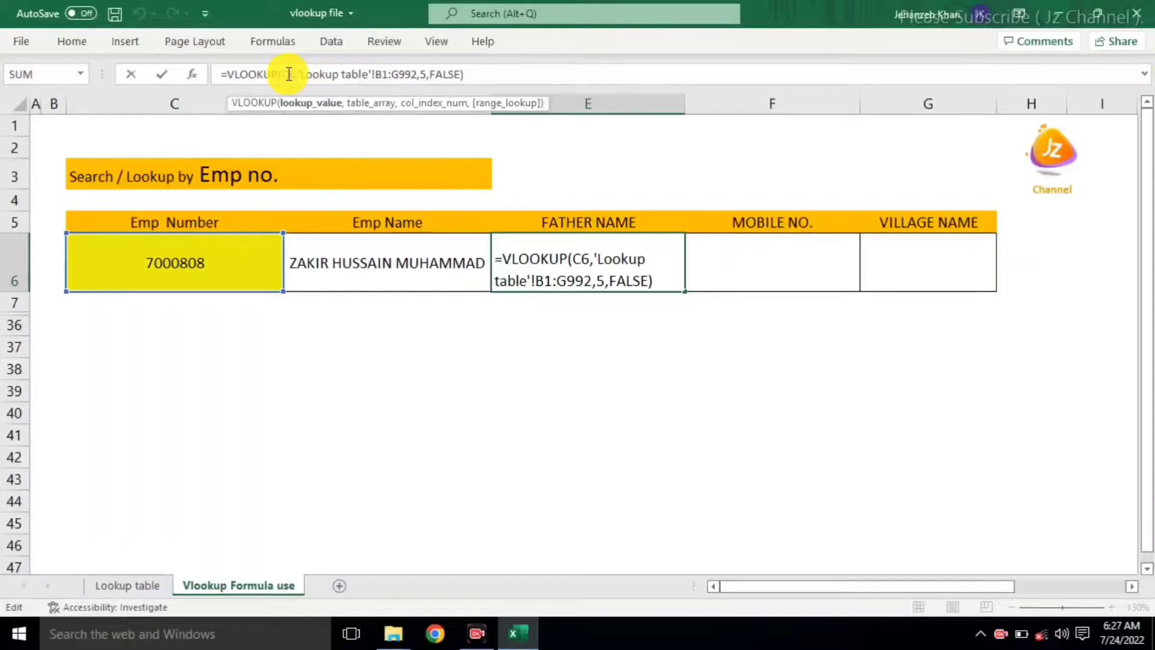
key("F4")
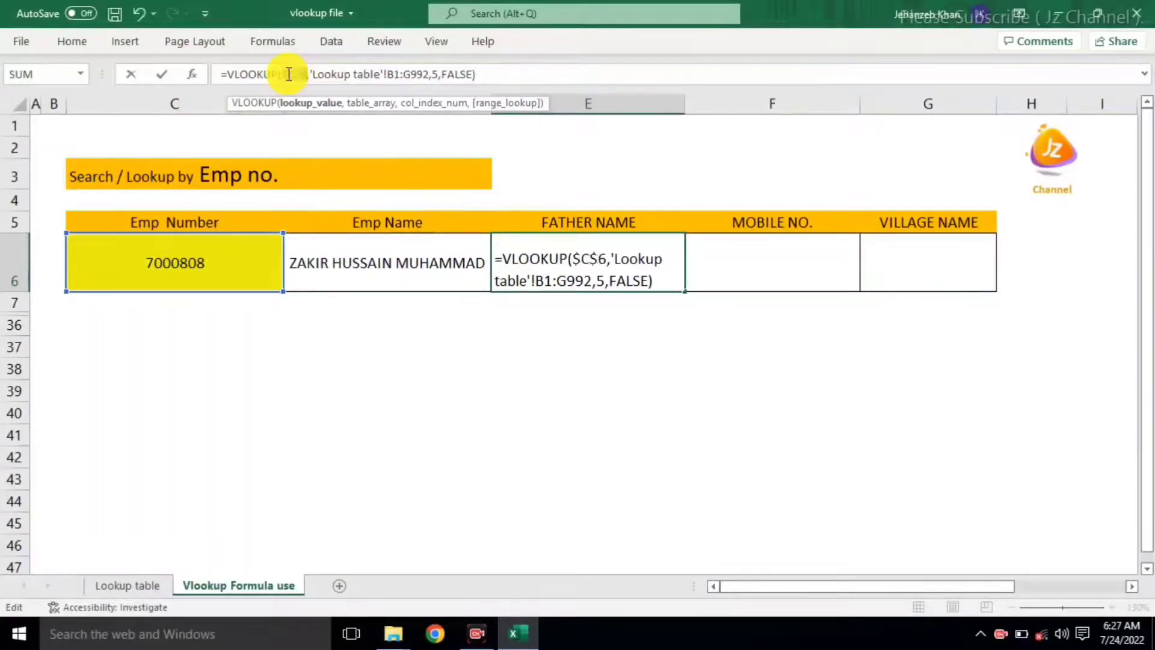
left_click(395, 77)
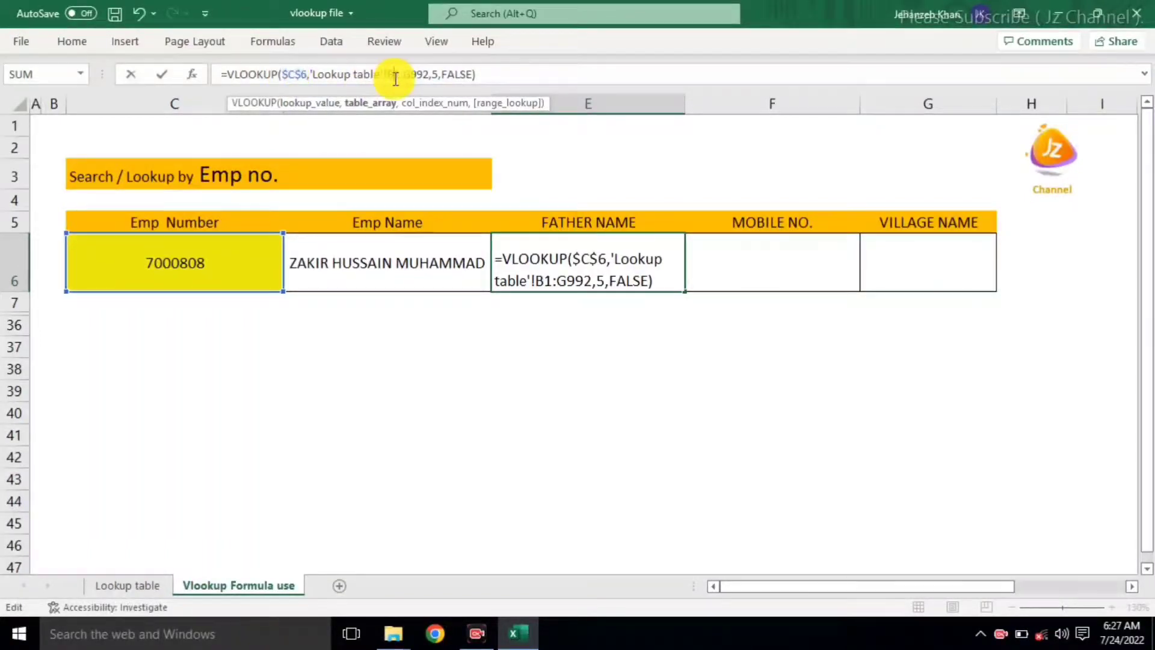
key("F4")
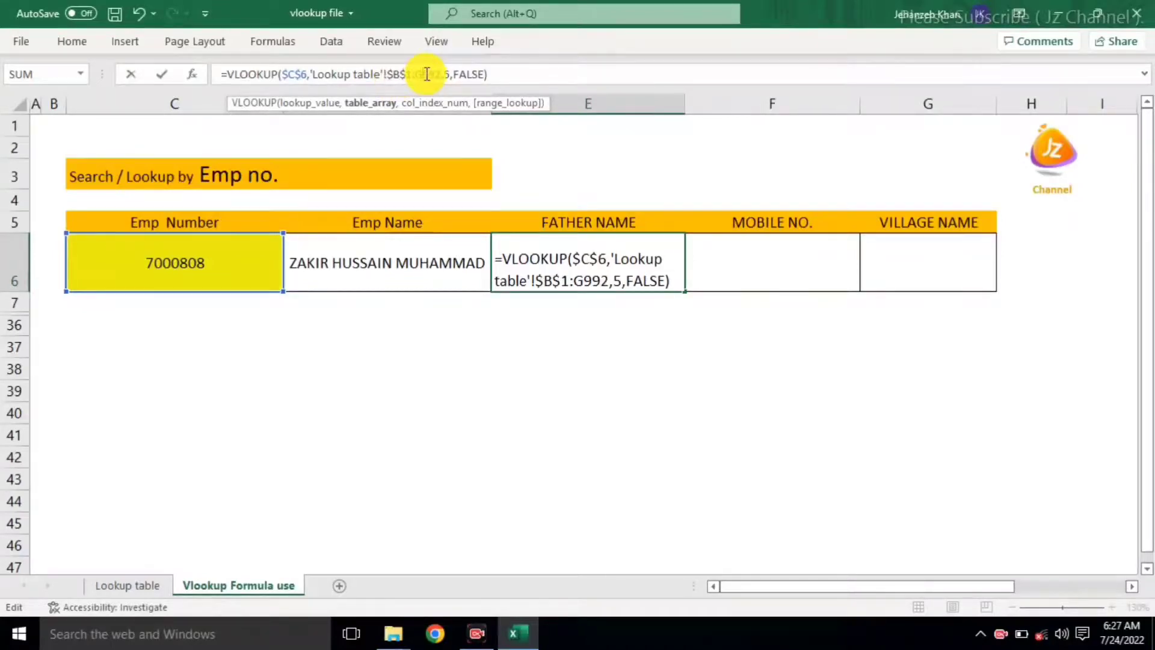
key("F4")
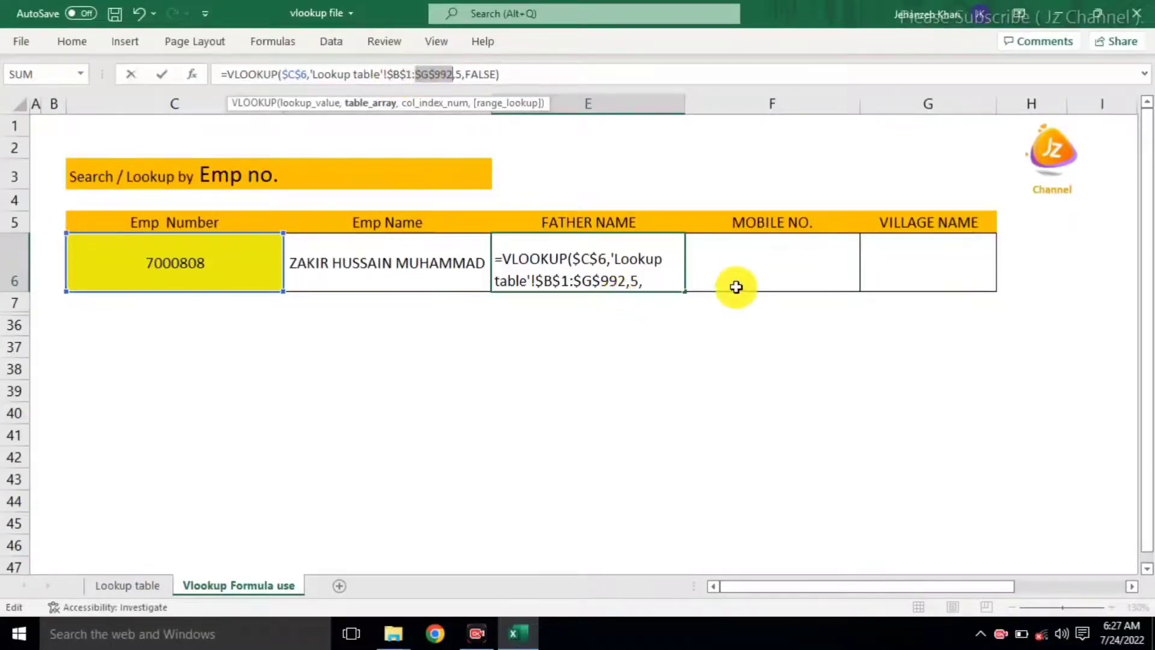
key("Return")
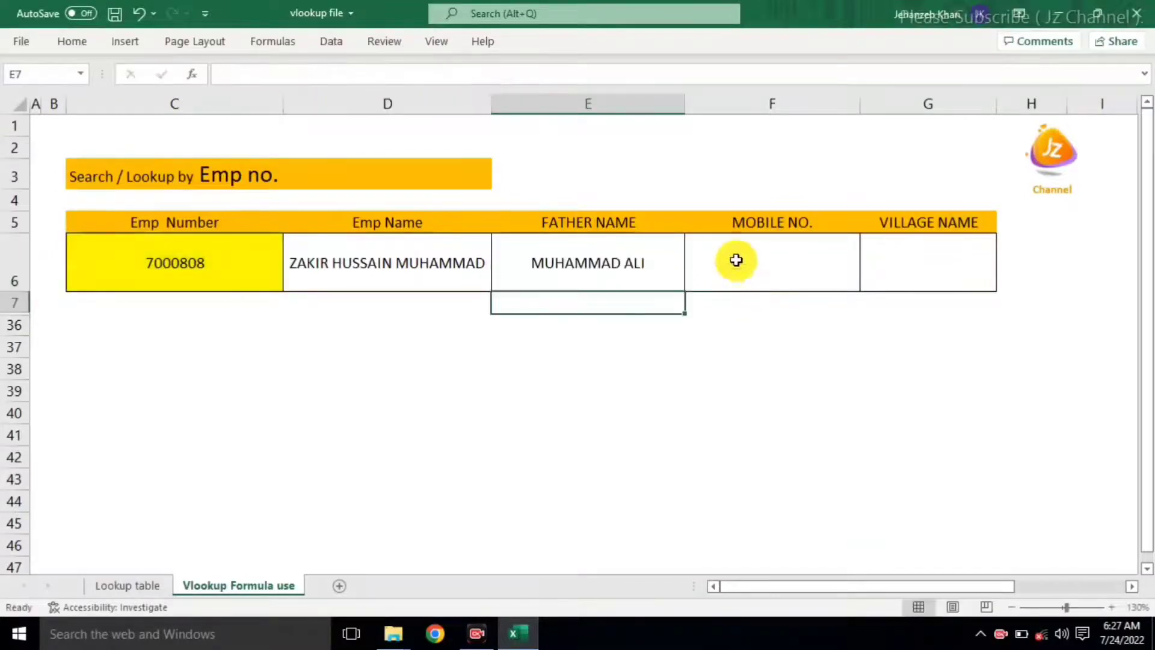
left_click(680, 287)
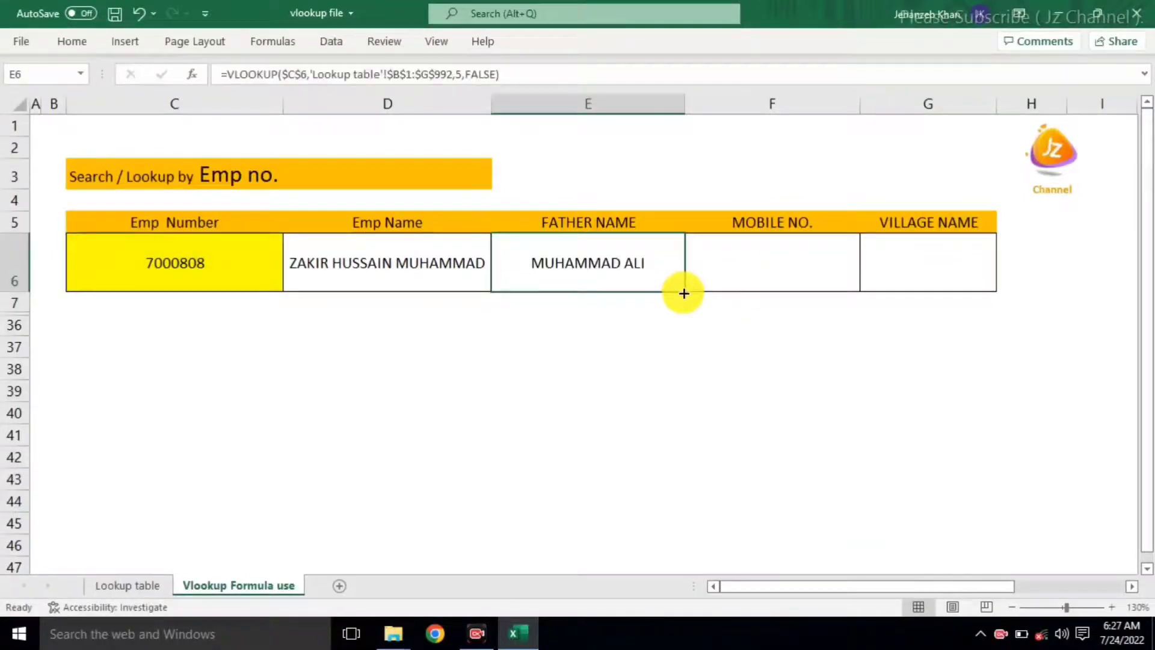
Step: Fill the formula into F6 and change its column index to 3 to return the mobile number
left_click_drag(684, 293, 763, 258)
left_click(763, 257)
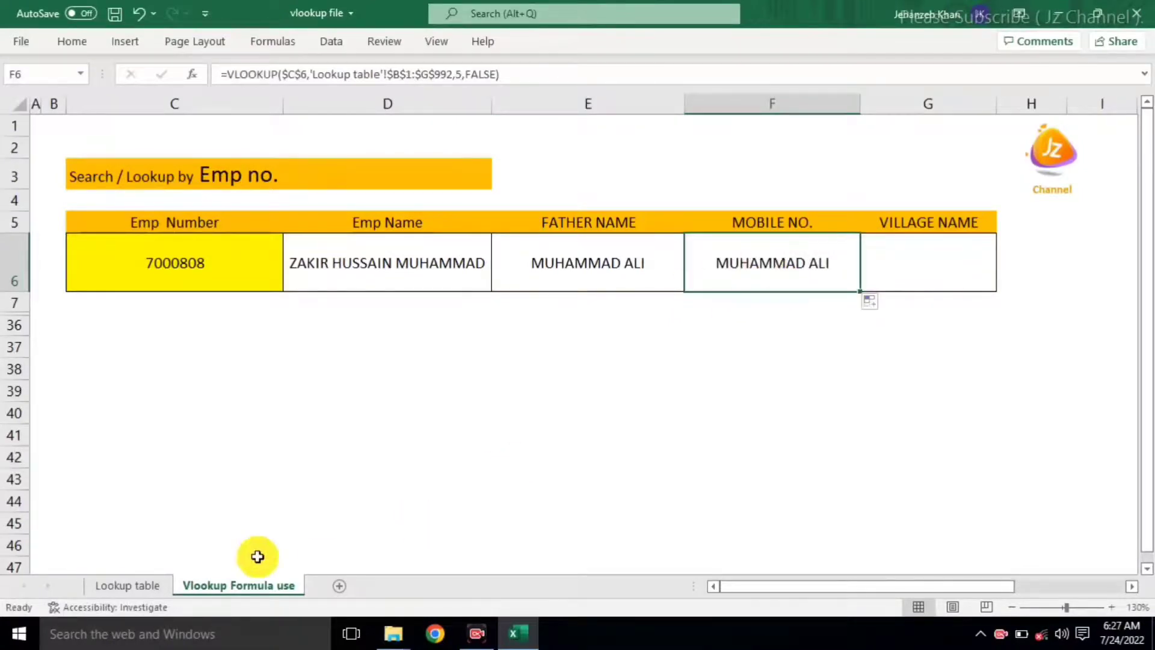
left_click(145, 586)
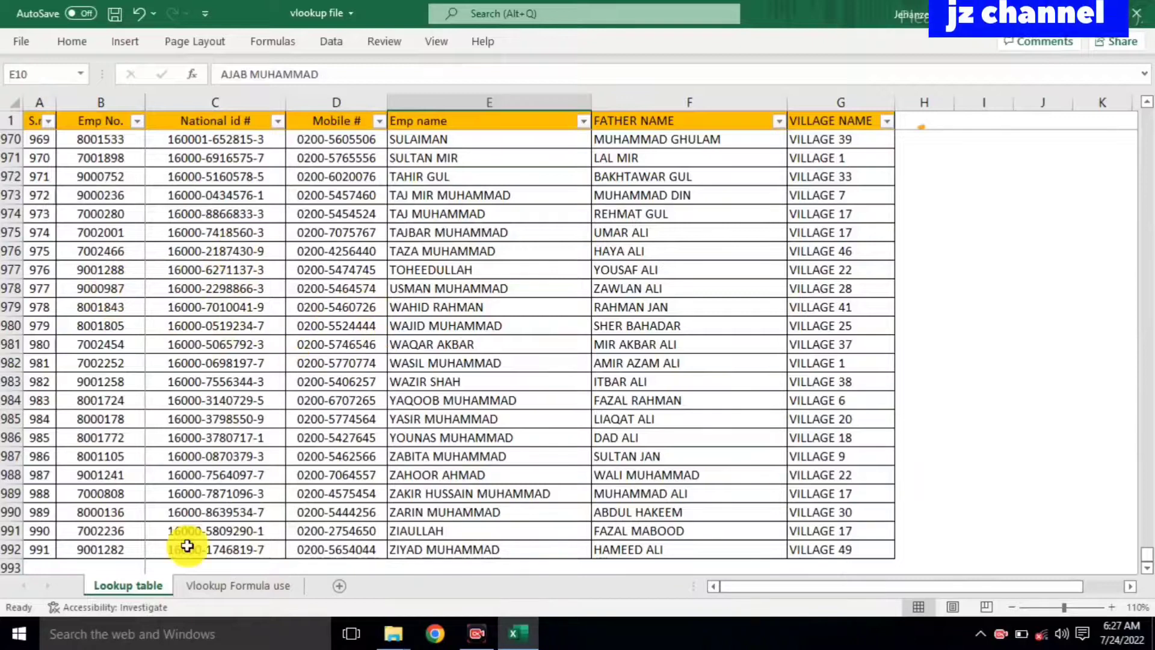
left_click(225, 583)
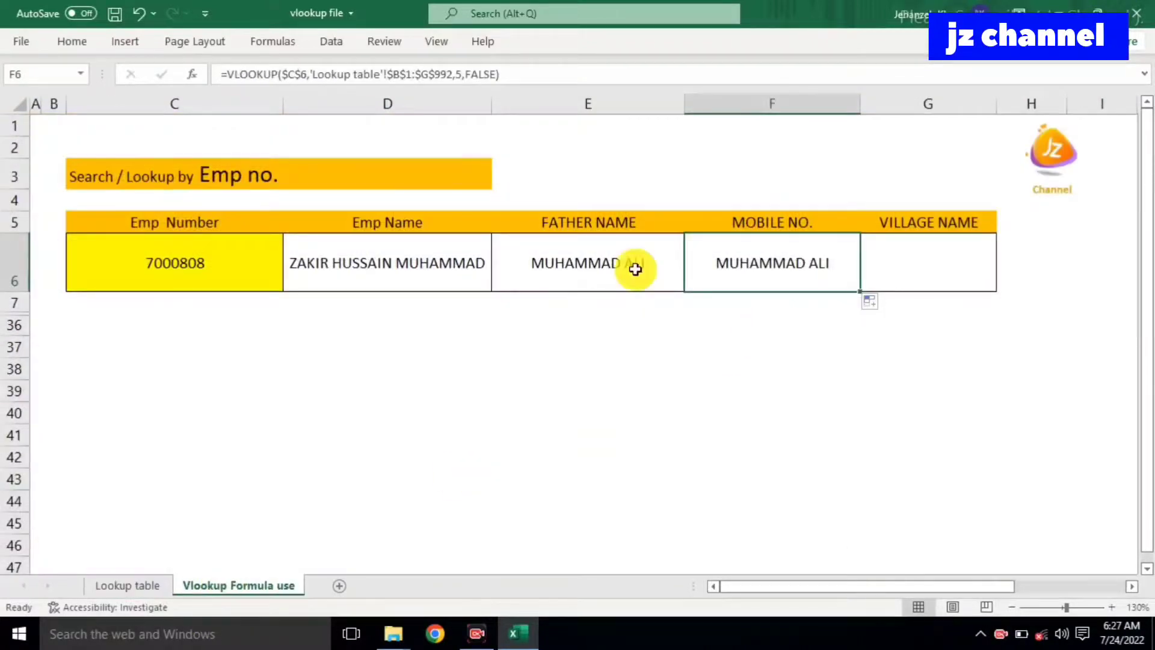
left_click(461, 71)
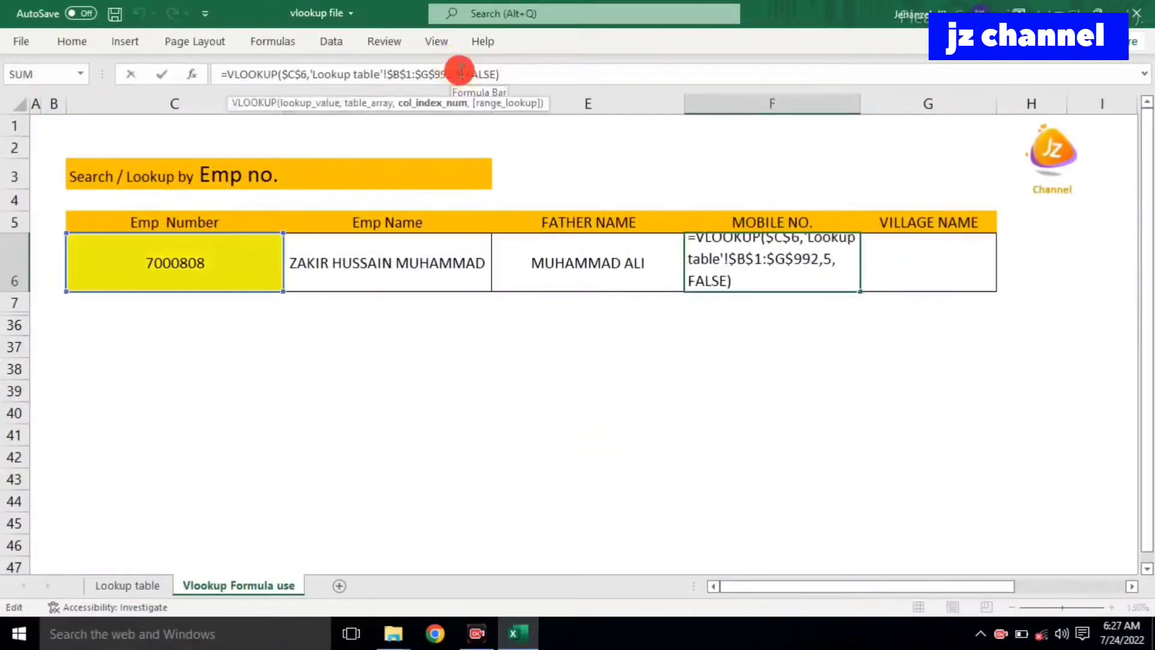
key("Return")
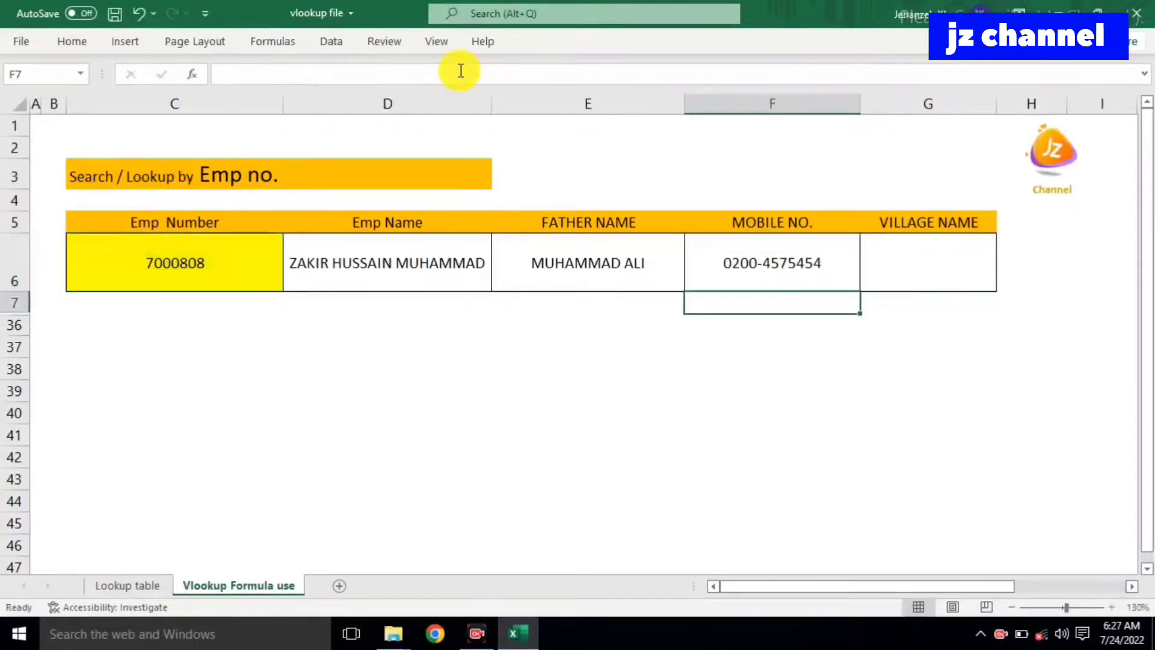
left_click(824, 263)
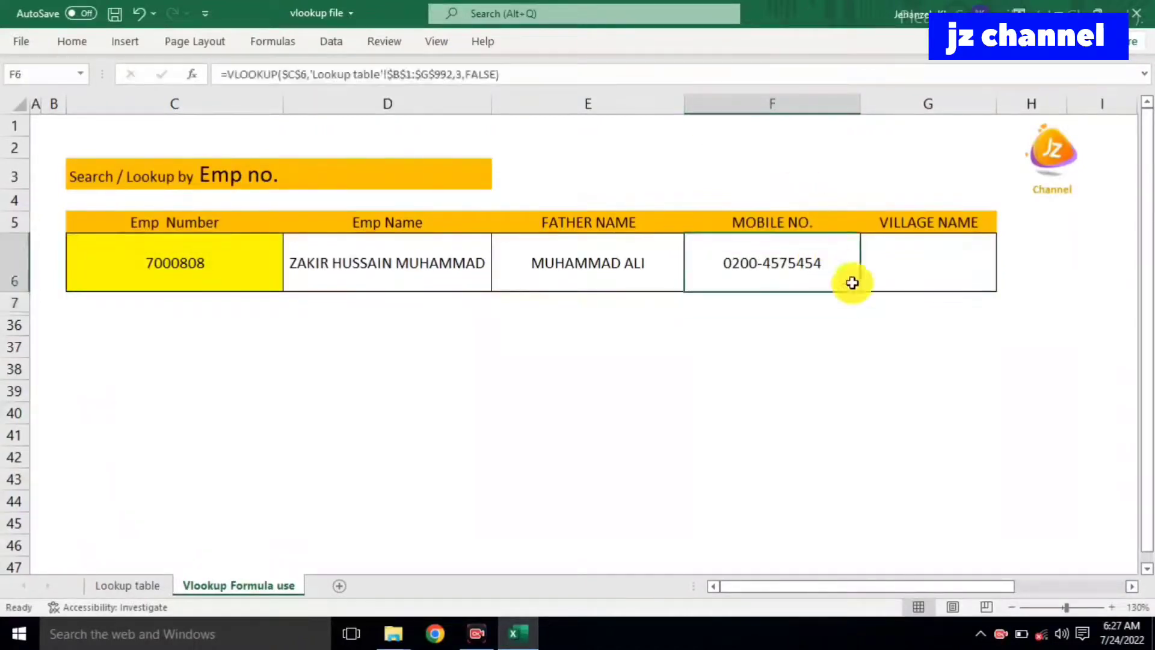
Step: Copy the formula into G6 and fix its column index so it returns VILLAGE 17
left_click_drag(863, 291, 947, 282)
left_click(946, 260)
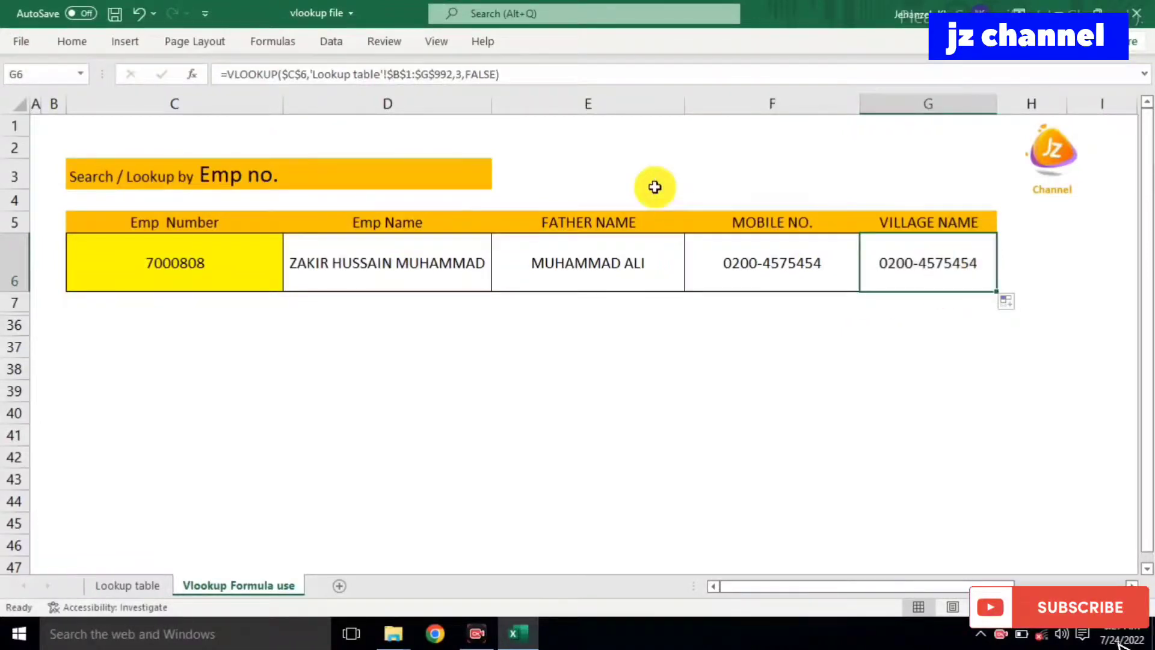
left_click(134, 587)
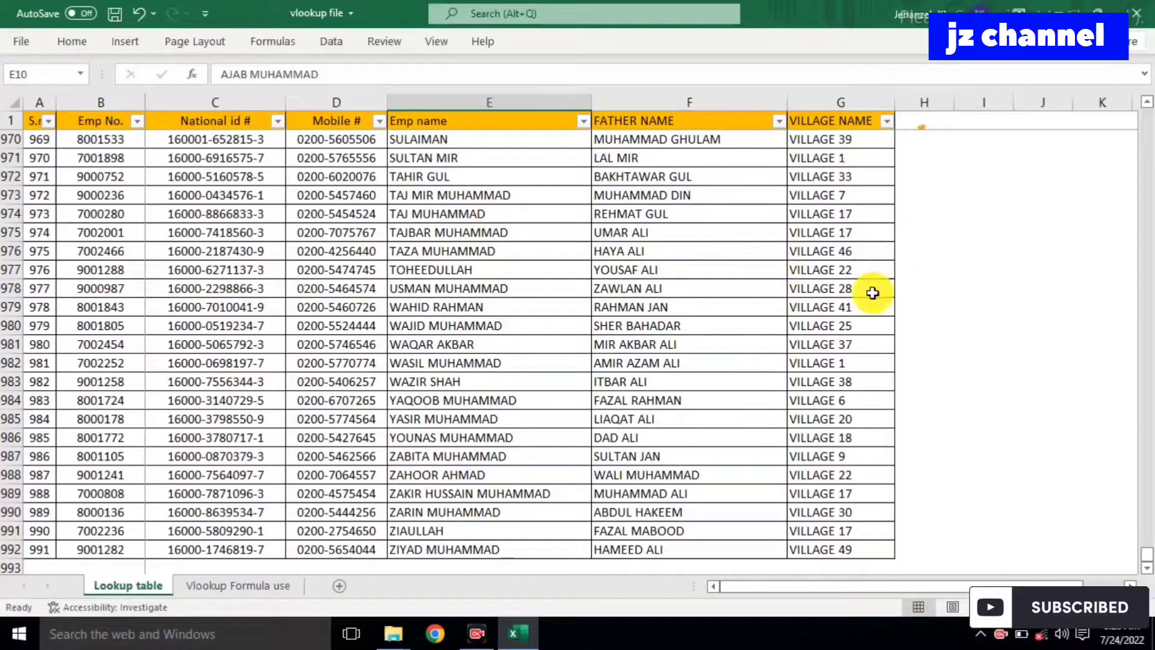
left_click(239, 582)
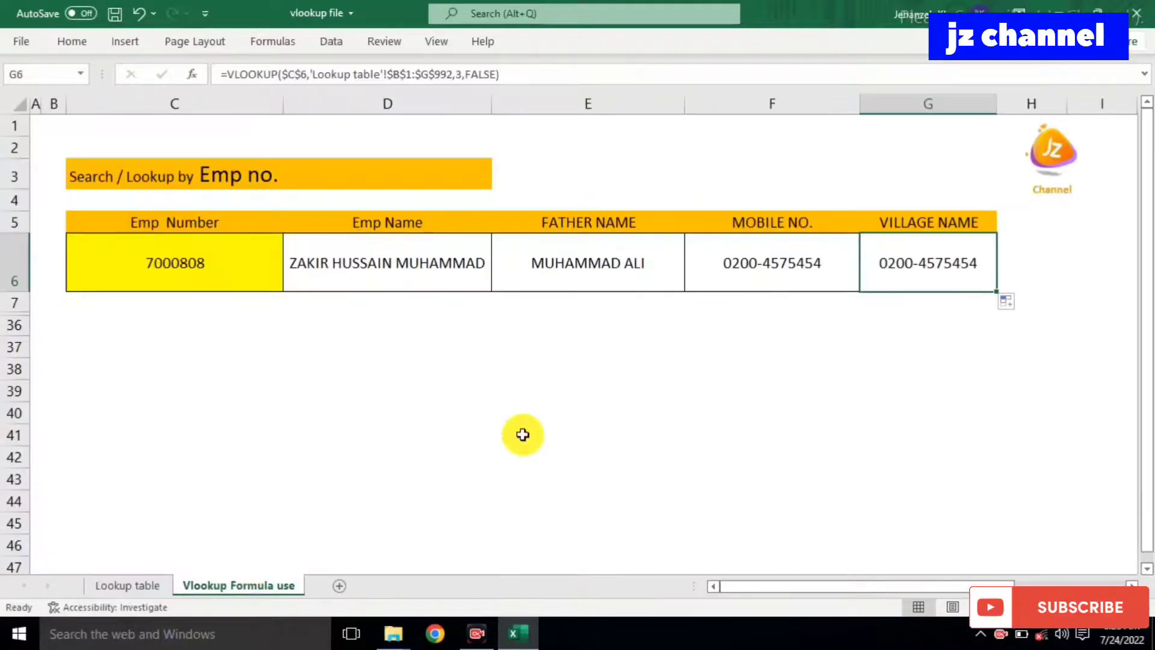
left_click(463, 75)
key("BackSpace")
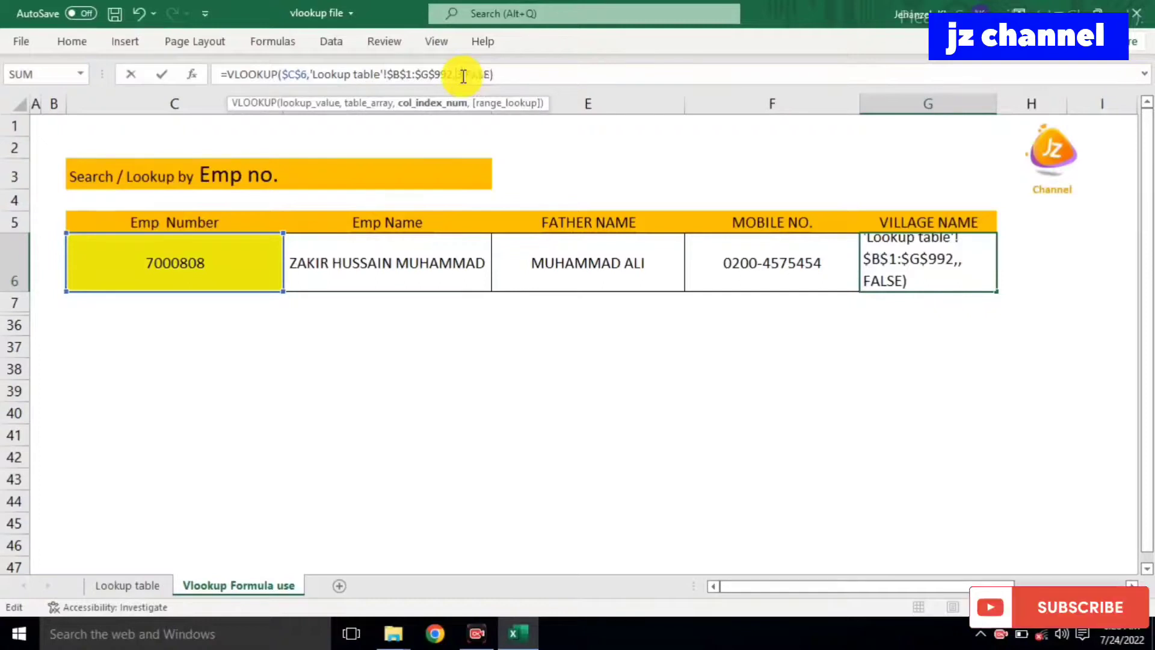
key("Return")
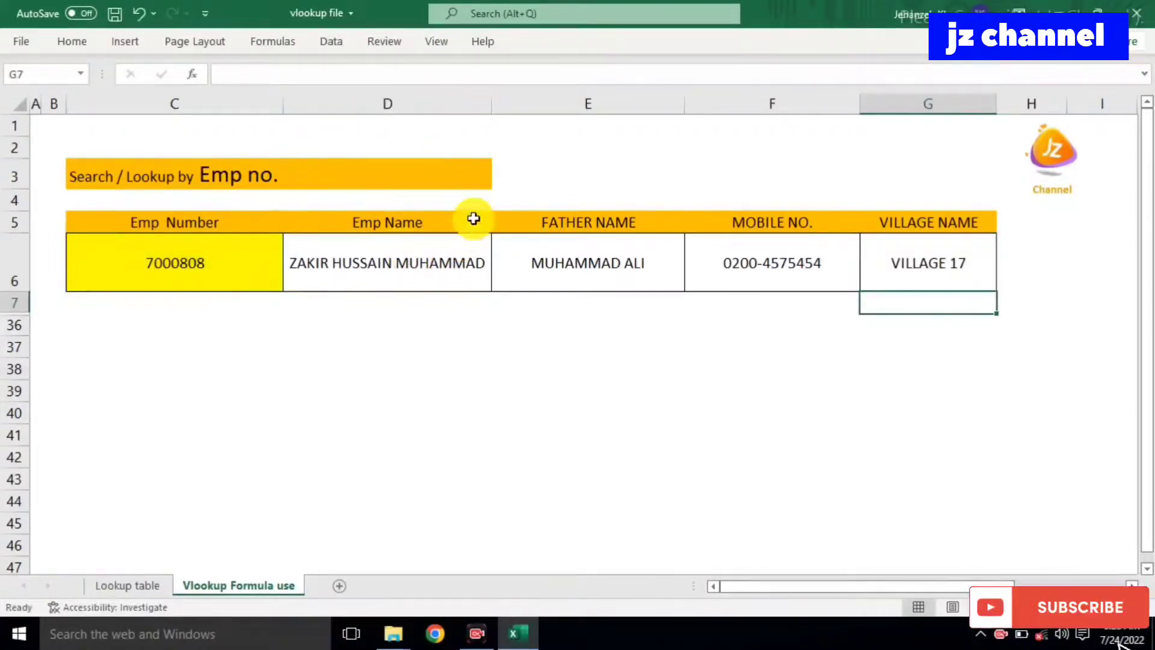
Step: Enter employee number 700236 in C6 after checking the Lookup table sheet
left_click(427, 382)
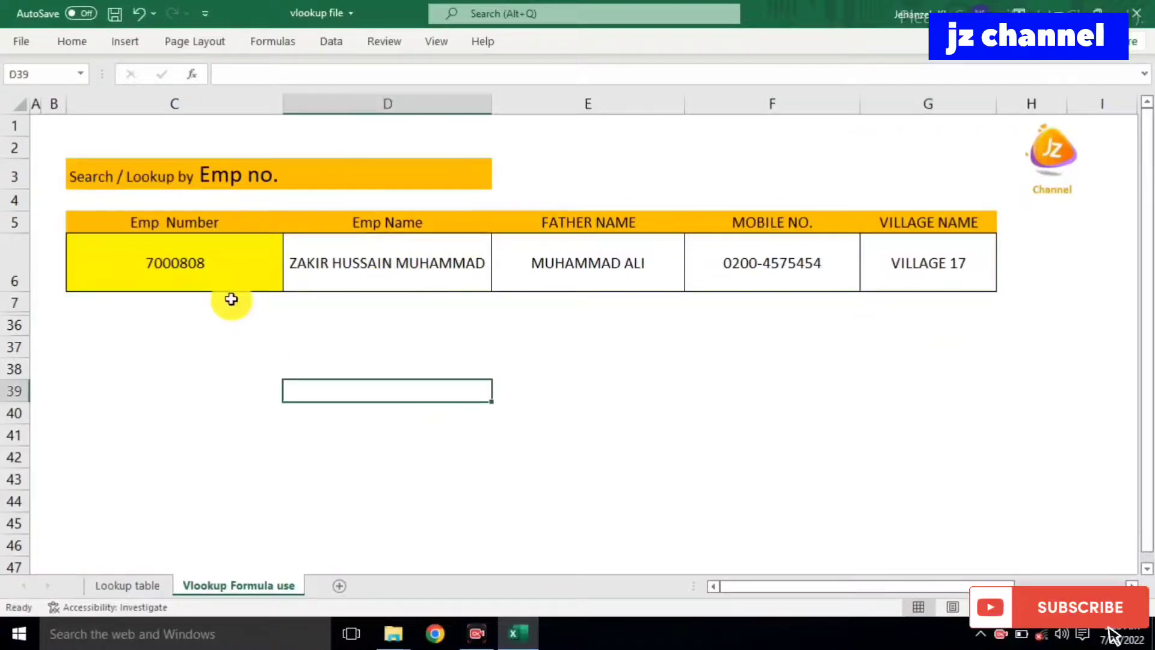
left_click(183, 270)
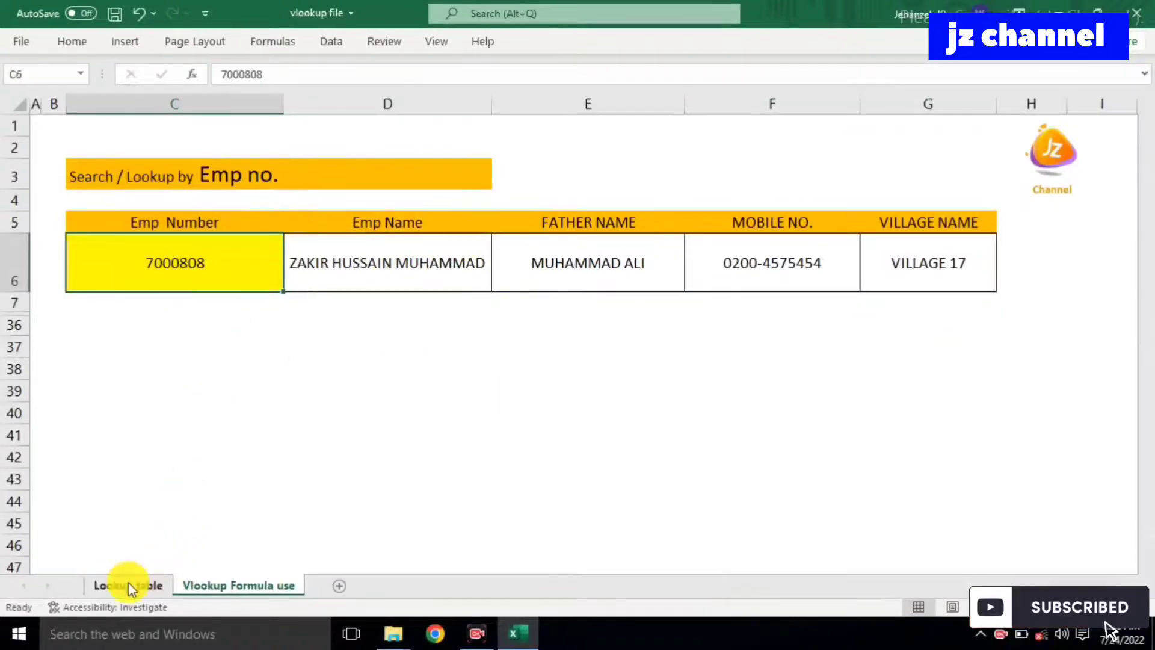
left_click(131, 586)
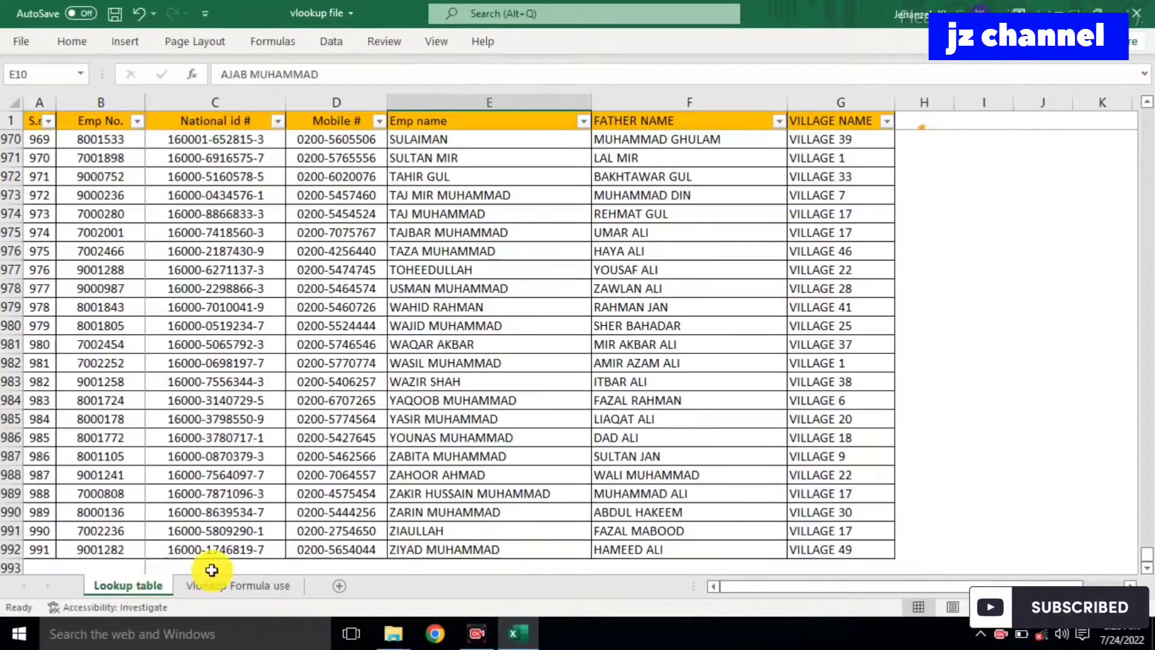
left_click(237, 586)
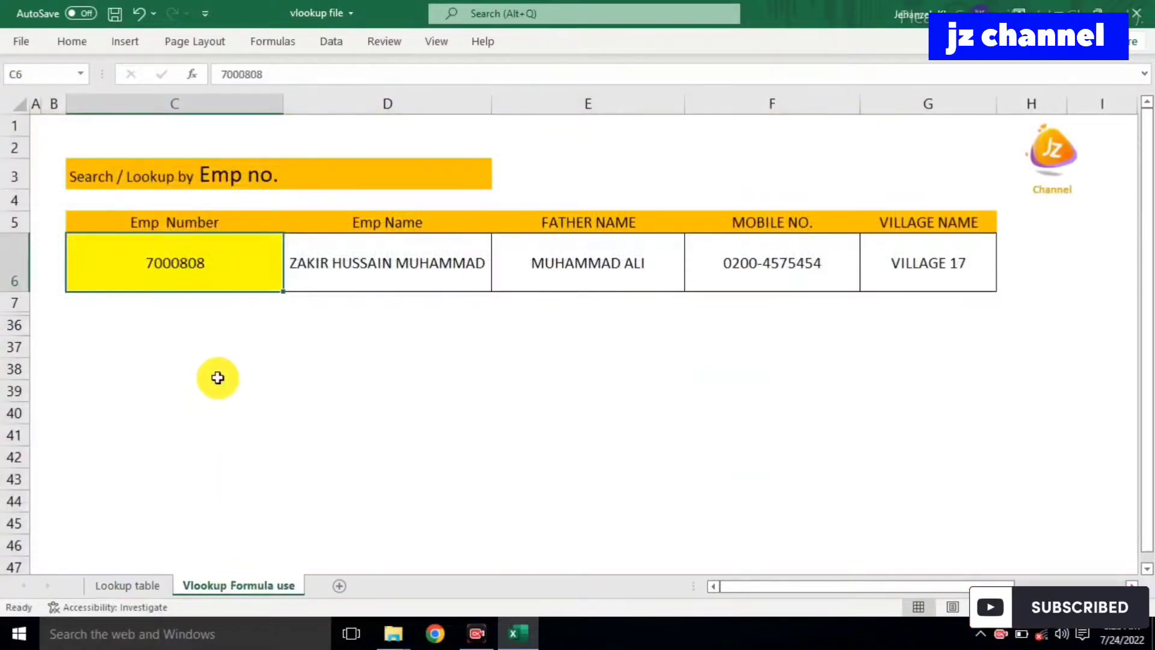
type("700236")
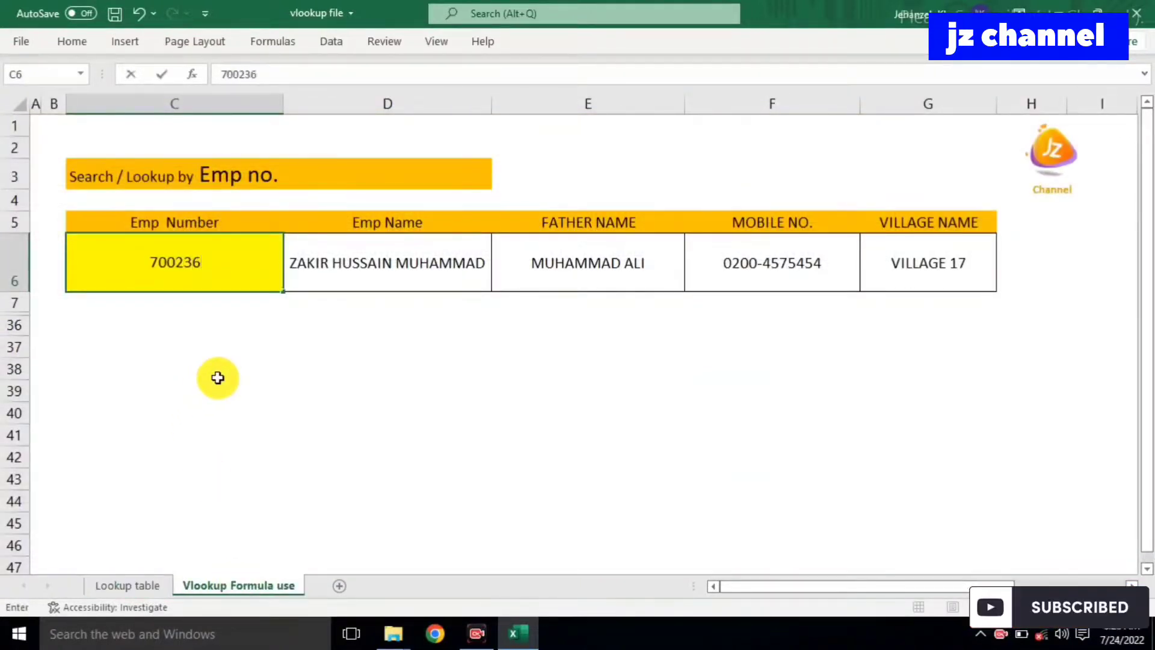
key("Return")
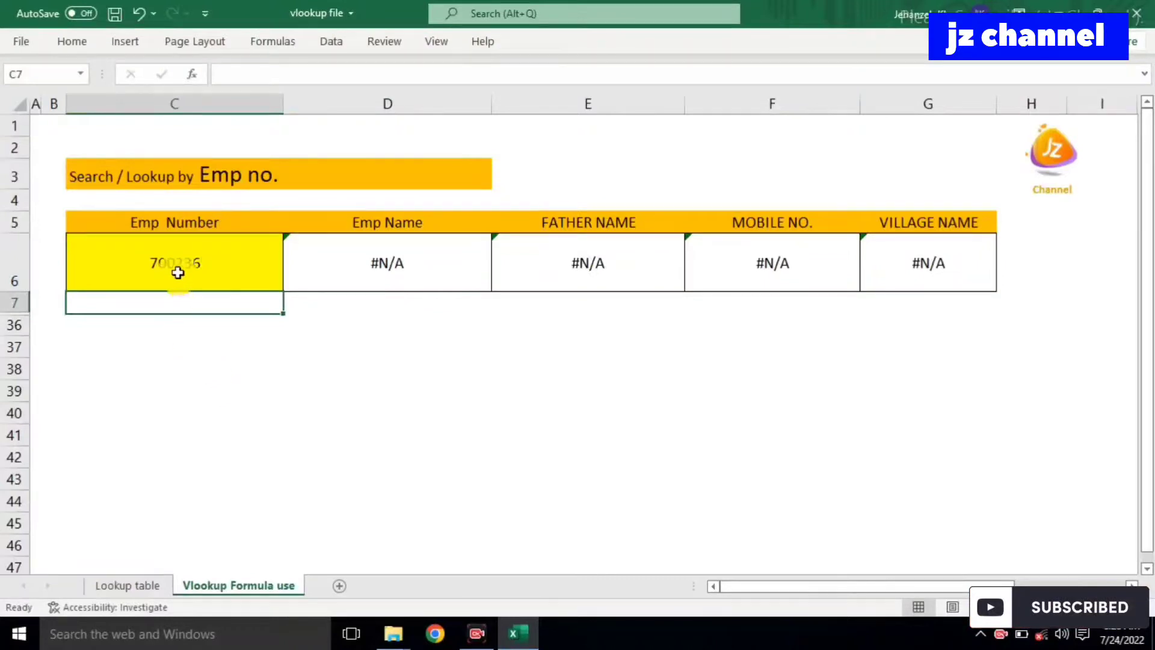
double_click(172, 266)
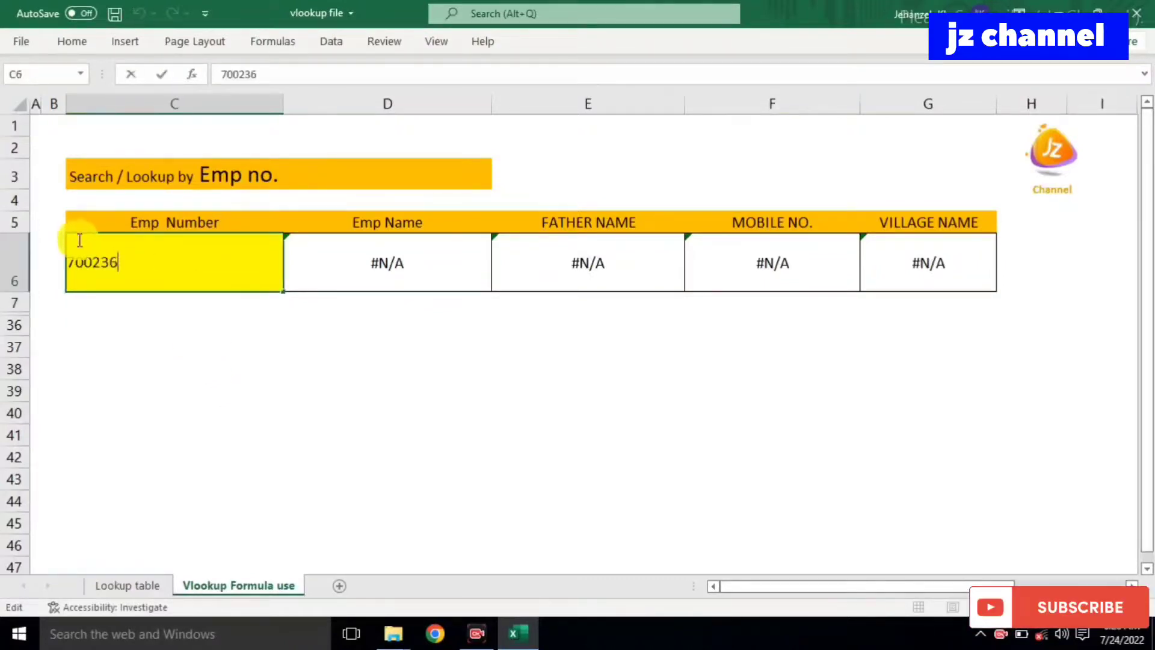
key("Return")
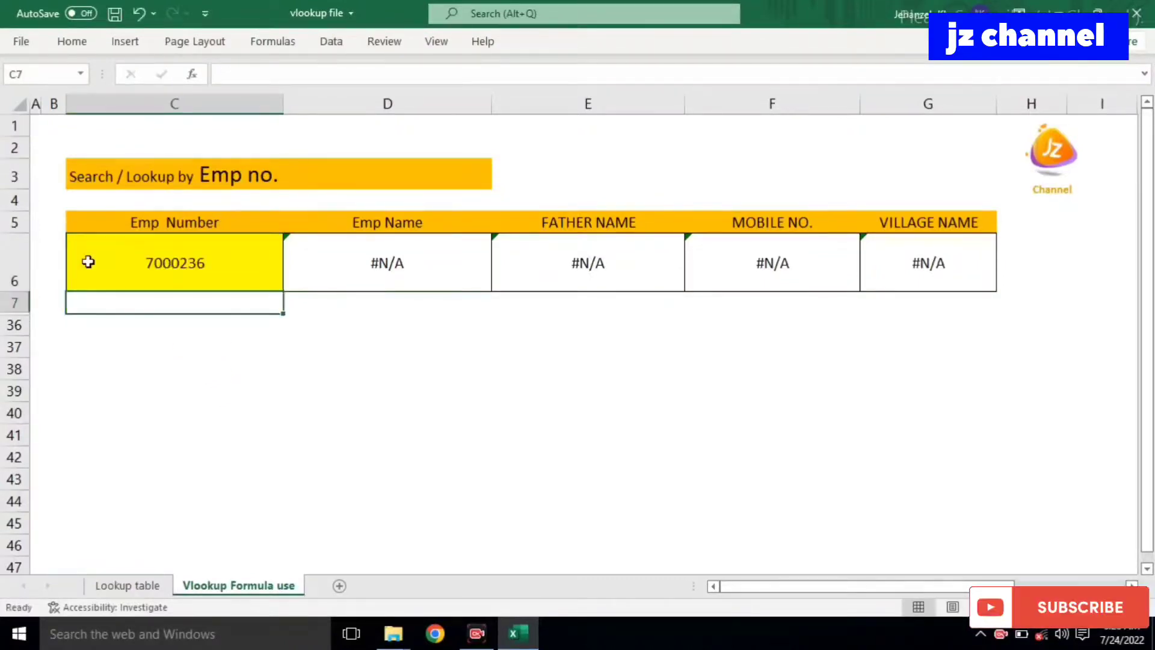
left_click(147, 587)
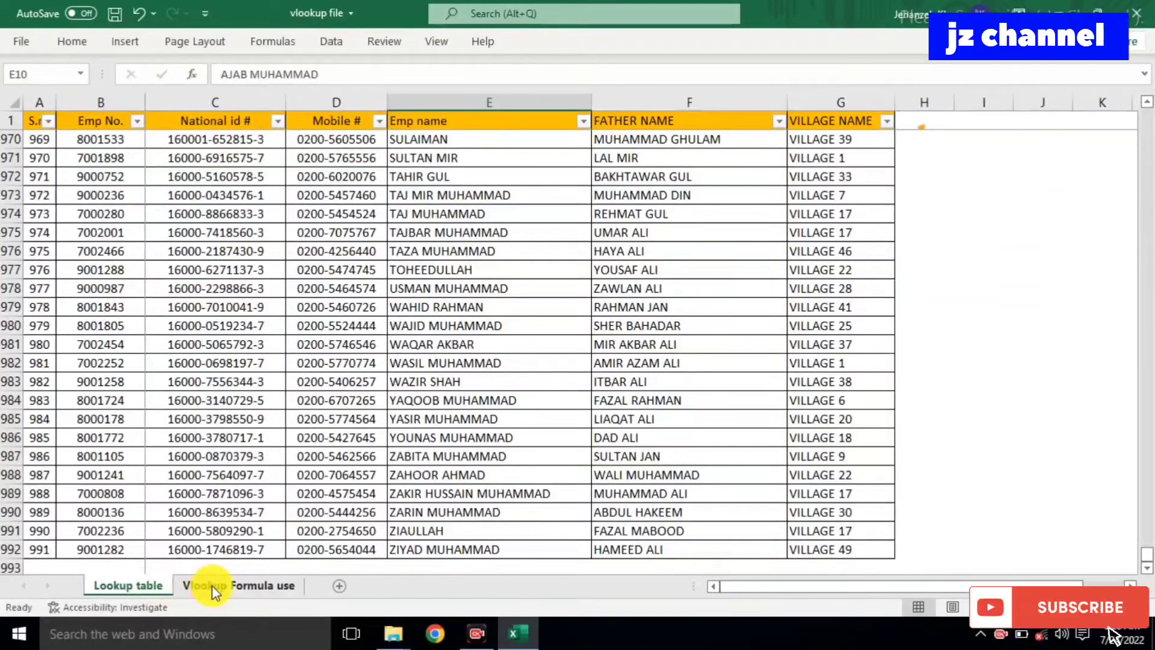
left_click(212, 584)
left_click(166, 259)
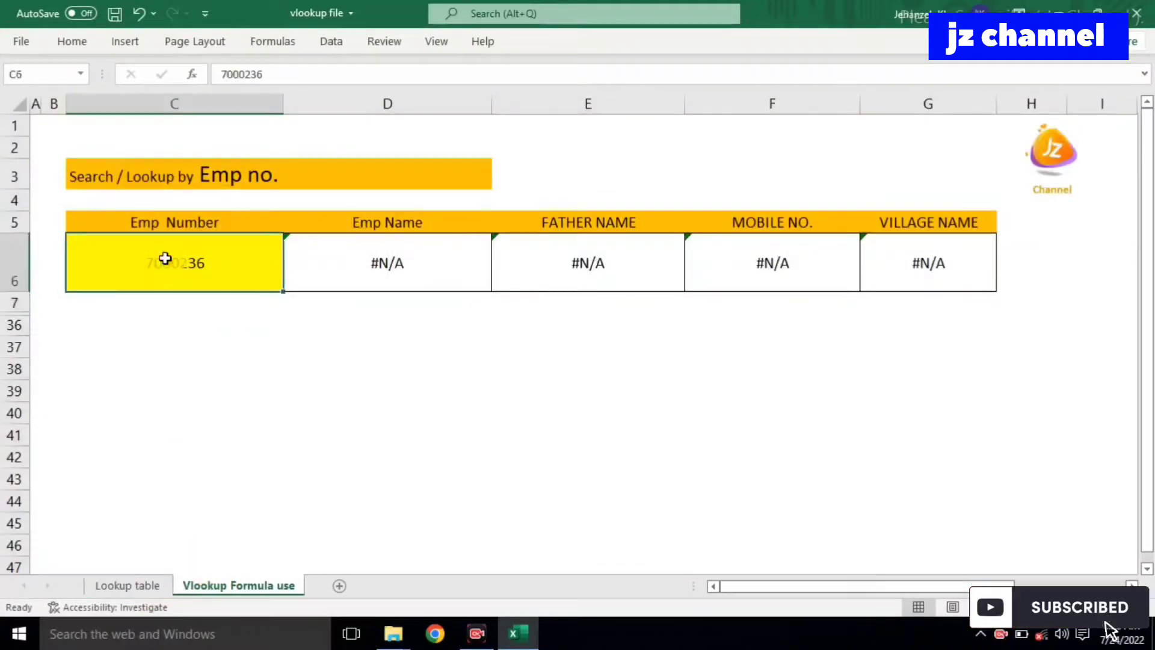
type("7002236")
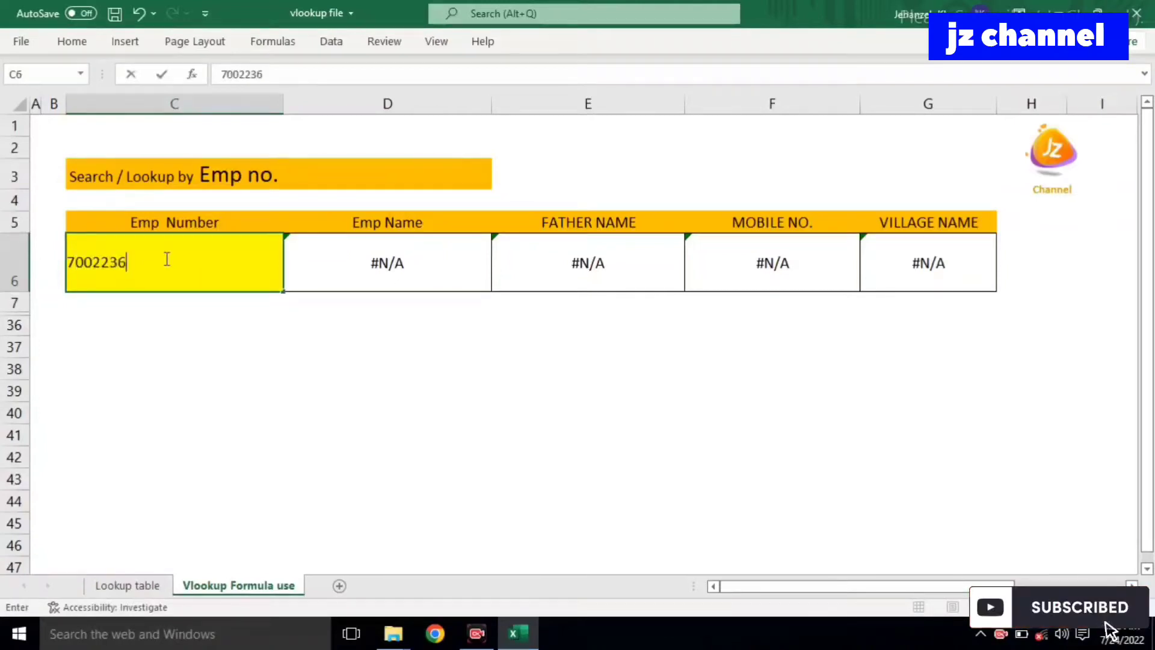
key("Return")
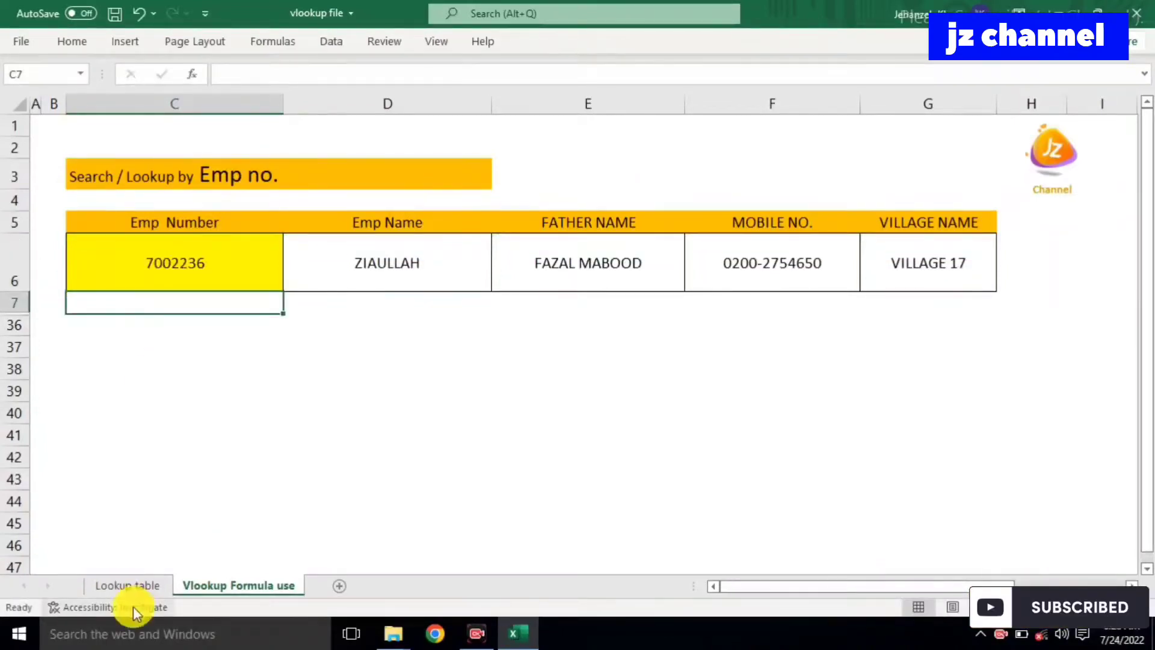
left_click(139, 584)
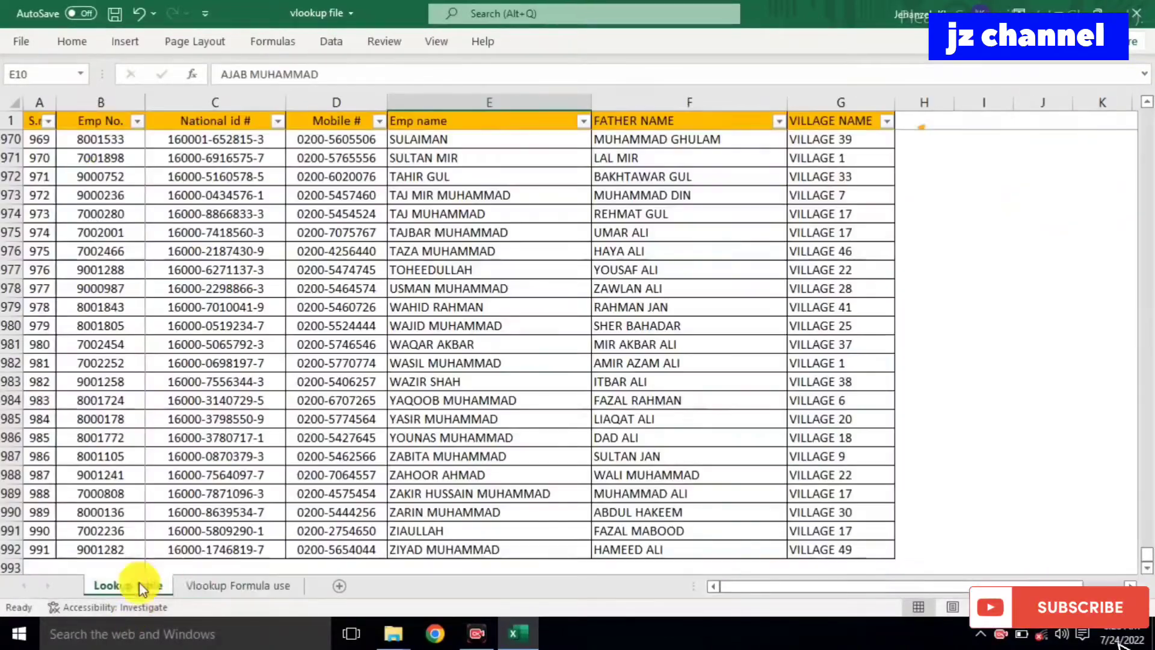
Step: Enter Emp Number 9001282 in C6, returning that employee's details and VILLAGE 49
left_click(213, 586)
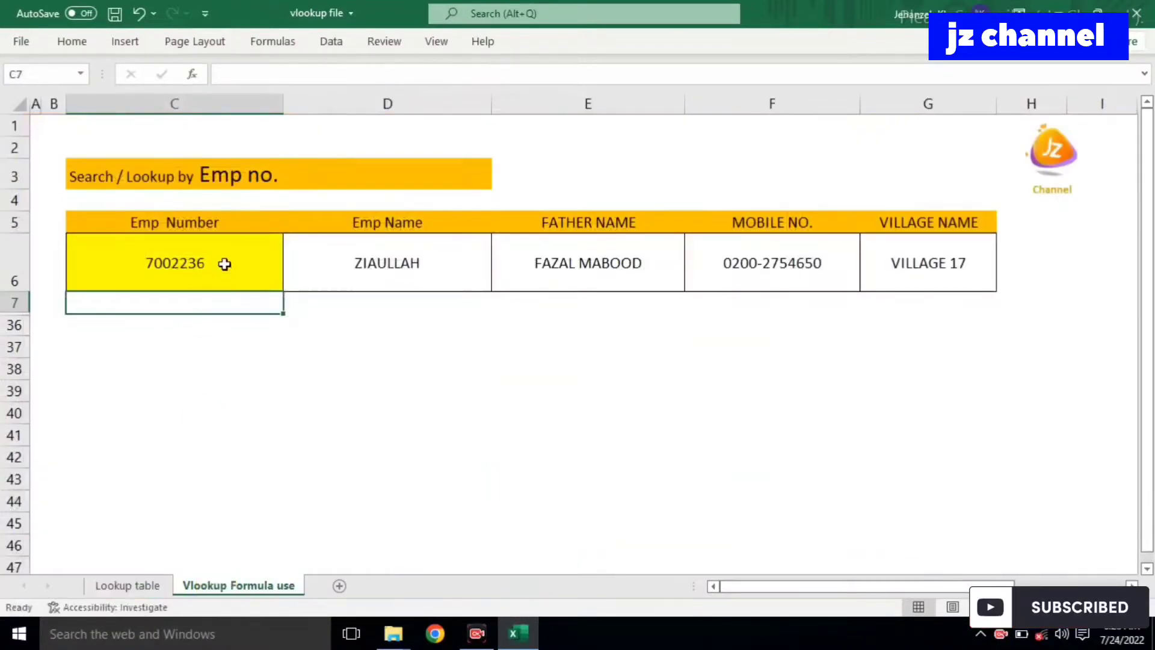
left_click(224, 264)
type("9001")
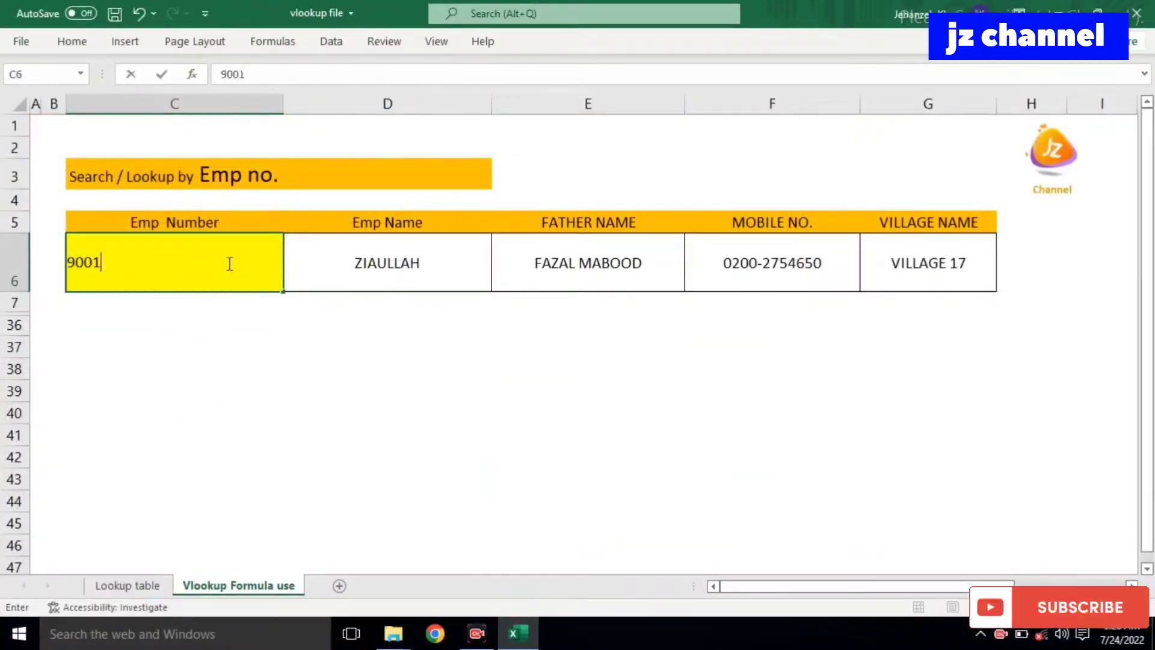
type("282")
key("Return")
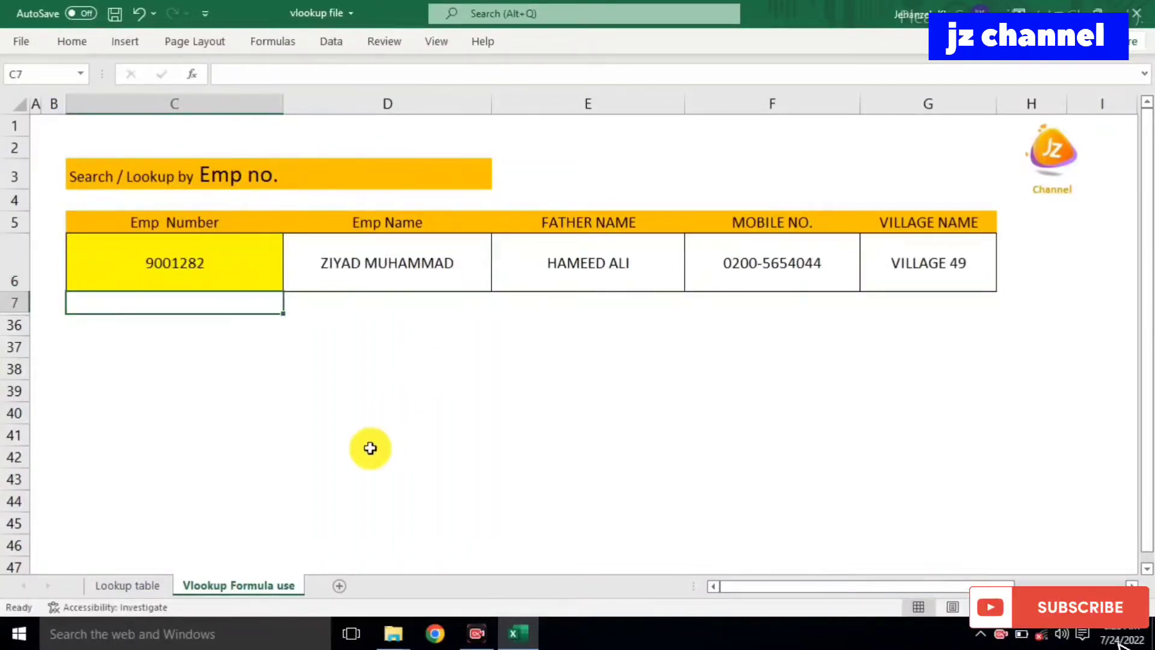
left_click(477, 408)
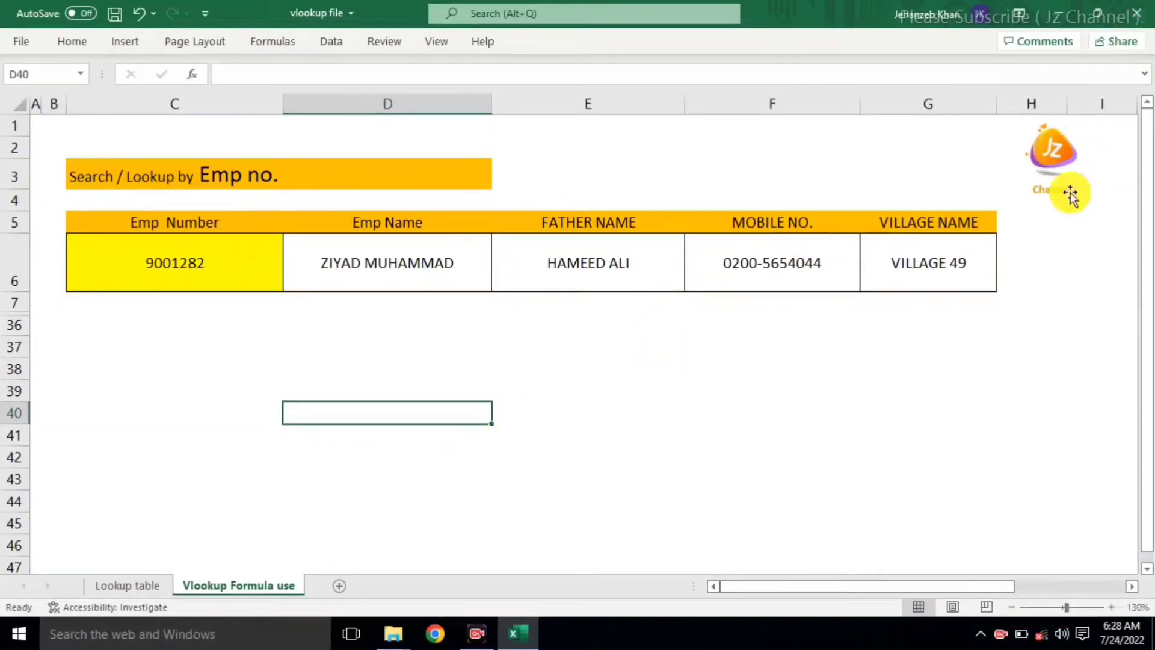
left_click(478, 635)
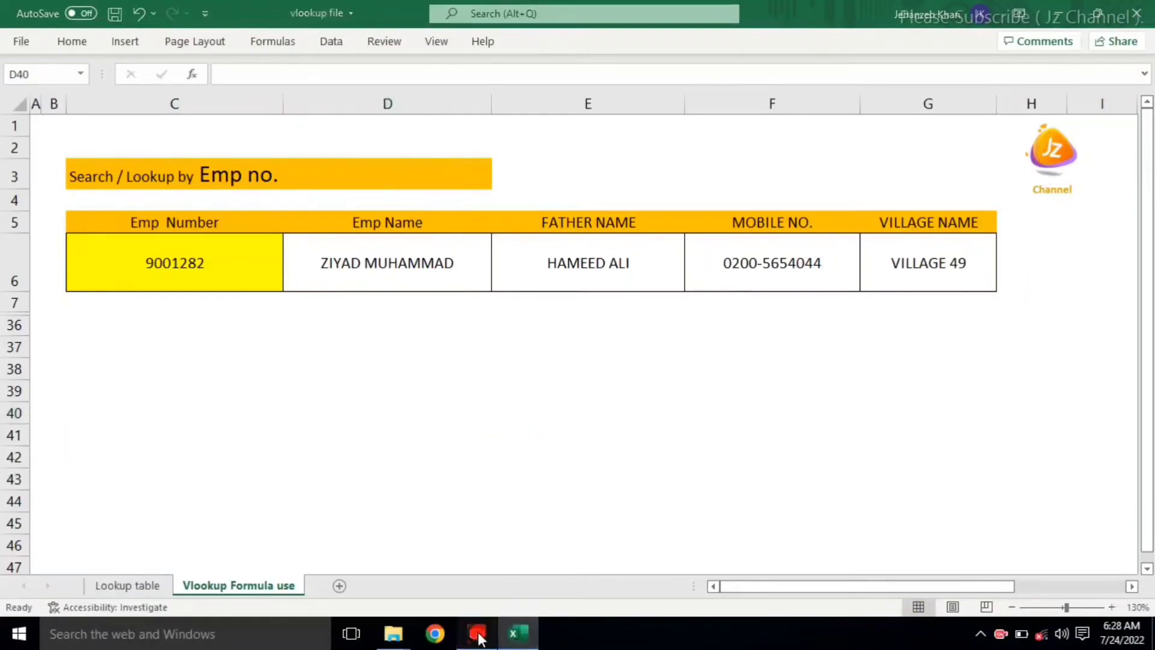